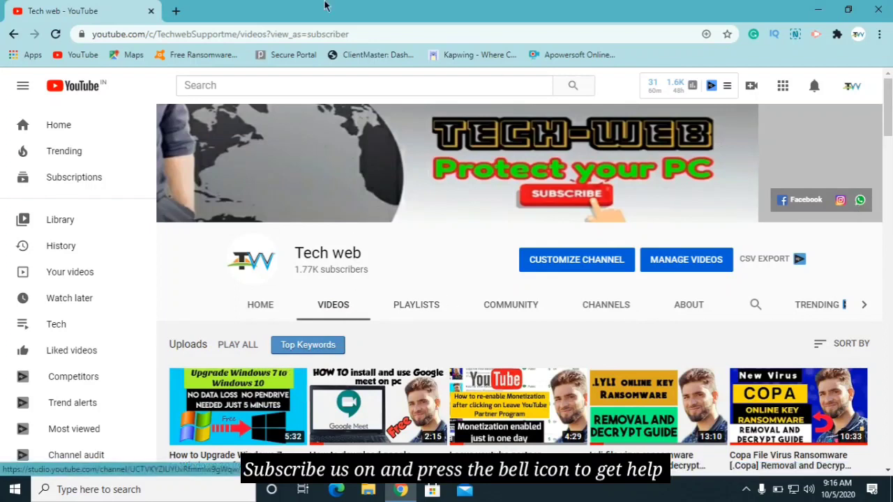
Minimize the browser, search Windows for Notepad and run it as administrator
left_click(820, 12)
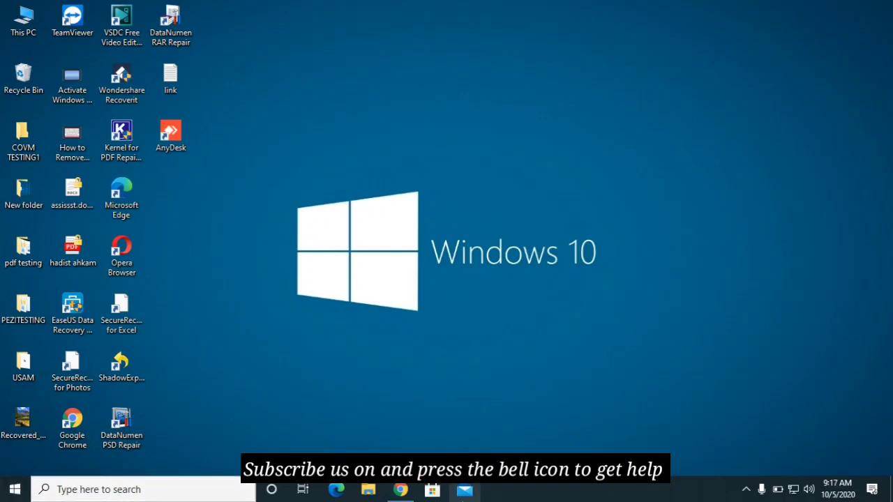
left_click(12, 496)
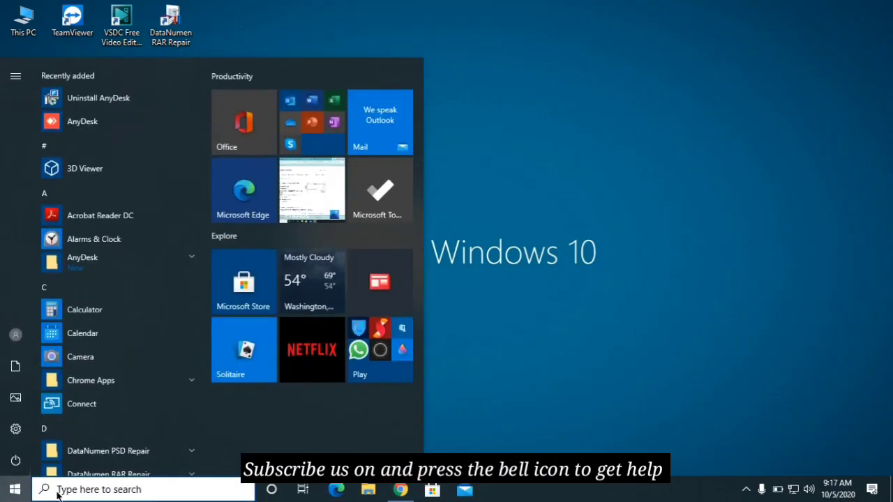
type("no")
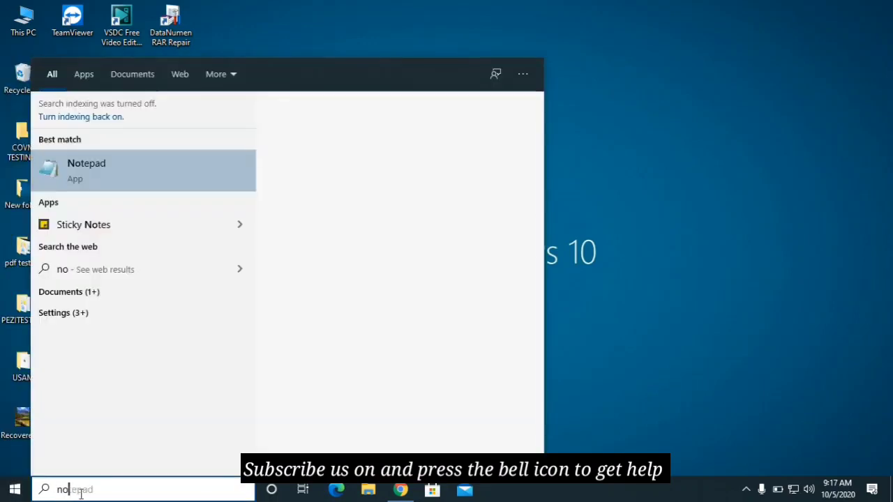
type("te")
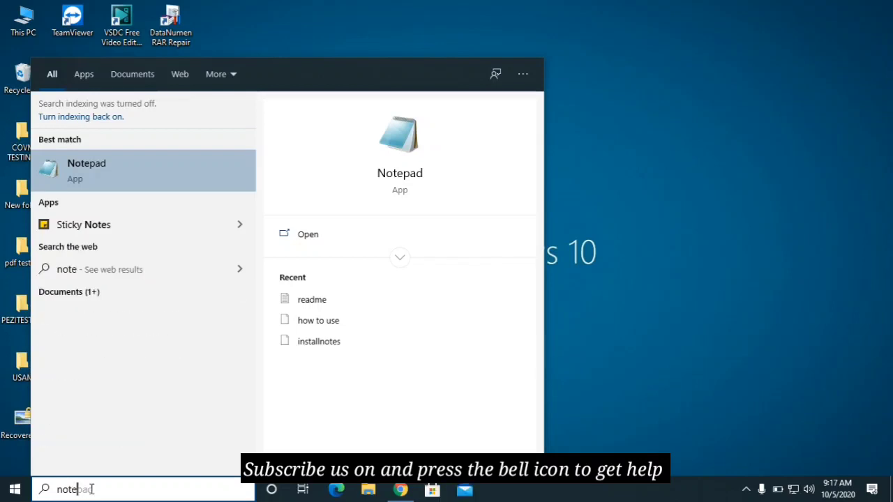
type("p")
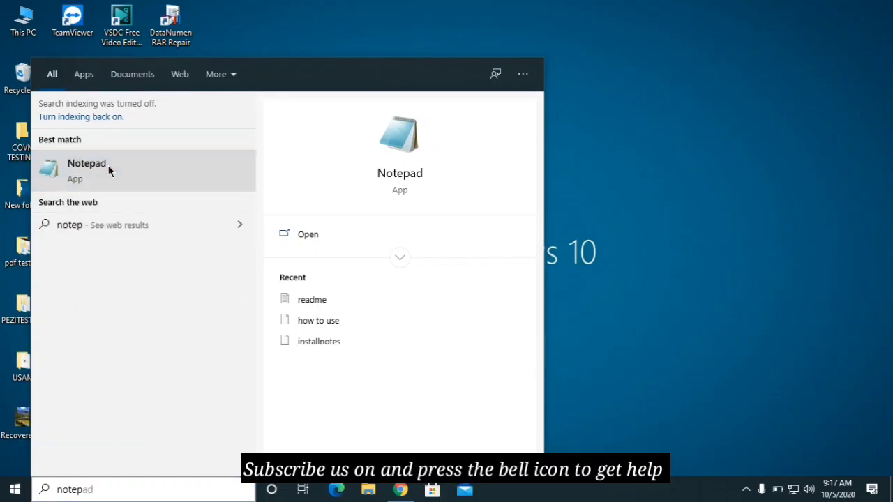
right_click(108, 171)
left_click(191, 179)
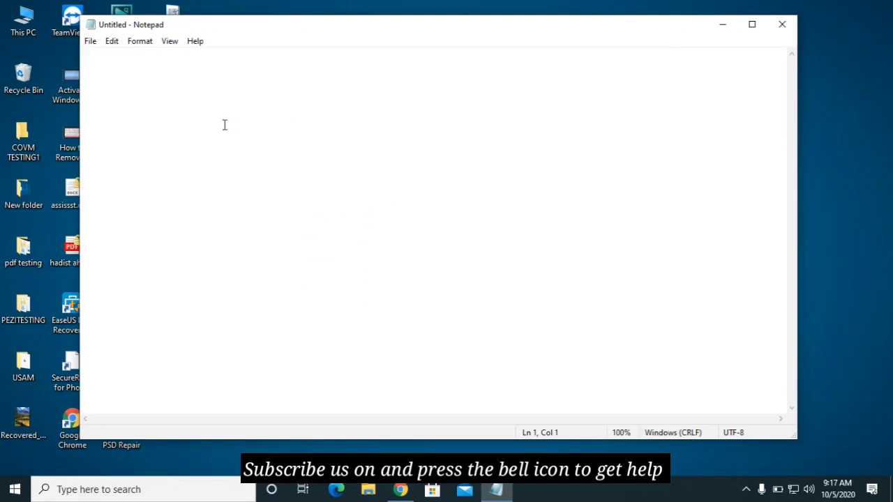
Begin opening a file in Notepad and browse to the Windows folder on Local Disk (C:)
left_click(91, 43)
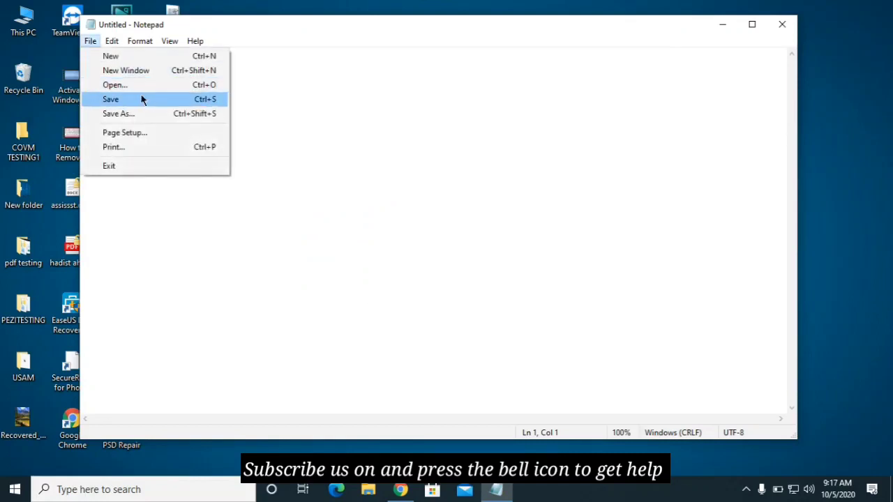
left_click(146, 87)
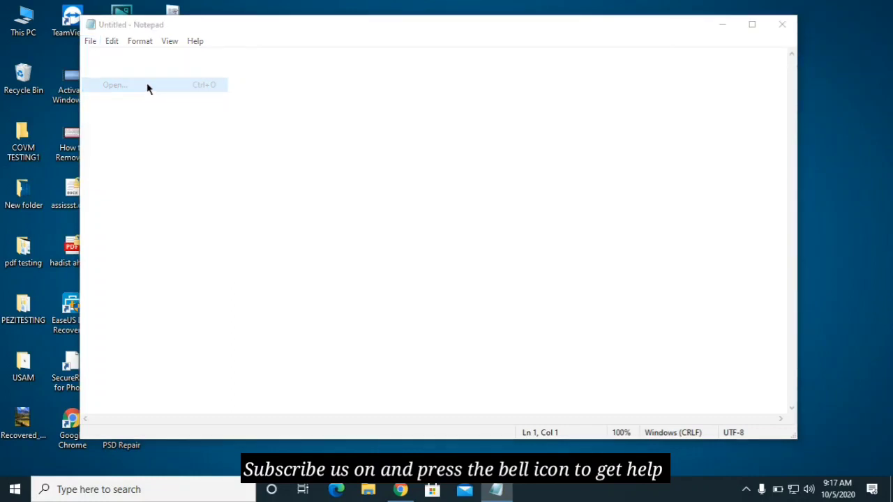
scroll(113, 266, "down", 1)
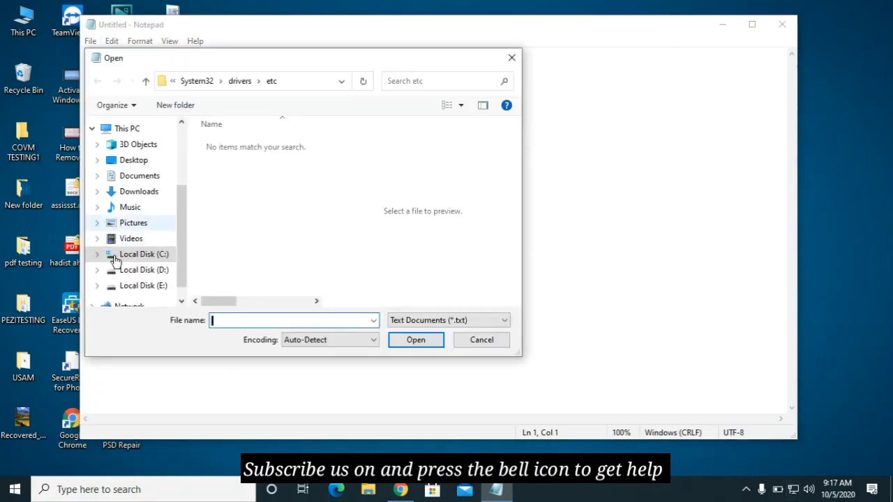
left_click(142, 256)
left_click(303, 265)
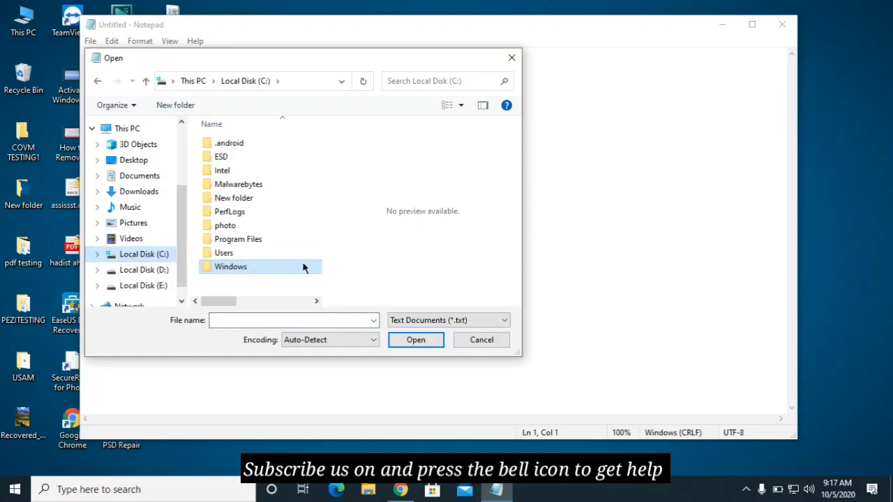
double_click(244, 268)
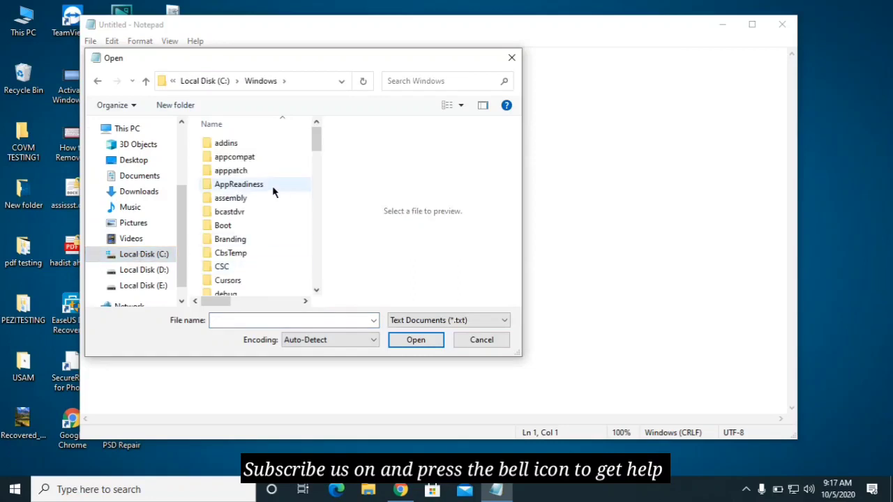
Locate the System32 folder inside the Windows folder and enter it
scroll(273, 188, "down", 6)
scroll(274, 194, "down", 6)
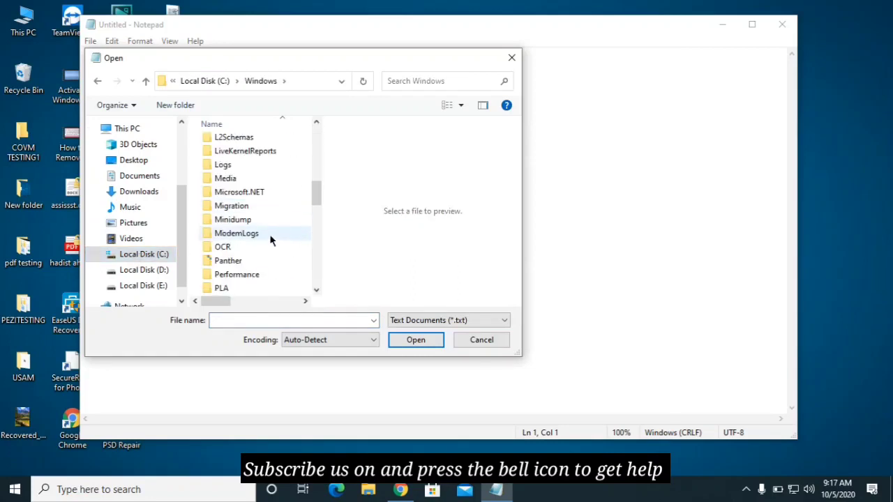
scroll(265, 244, "down", 2)
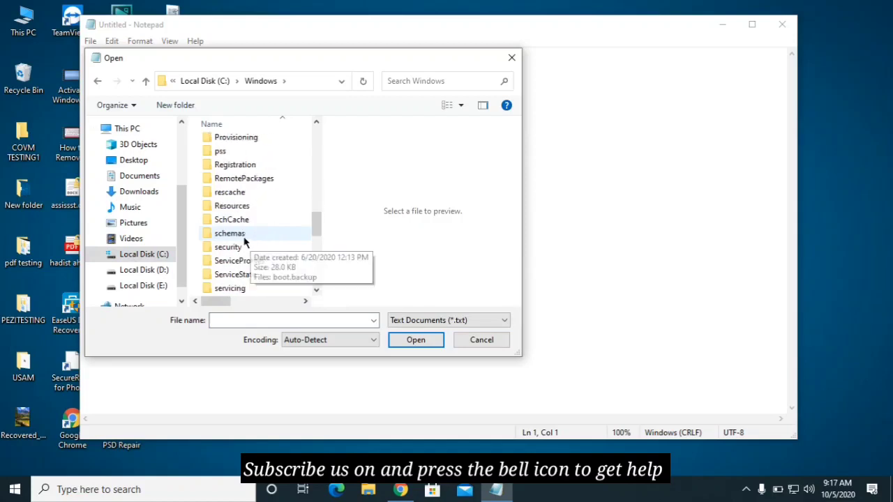
scroll(255, 241, "down", 2)
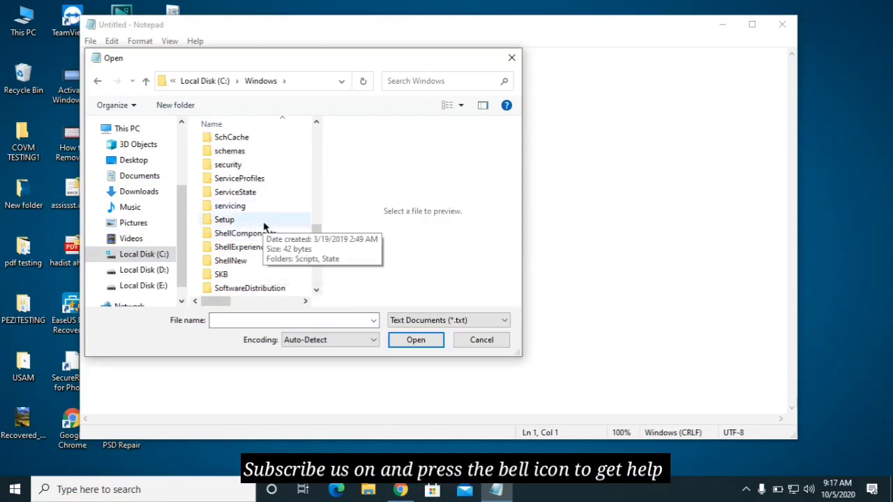
scroll(255, 209, "down", 1)
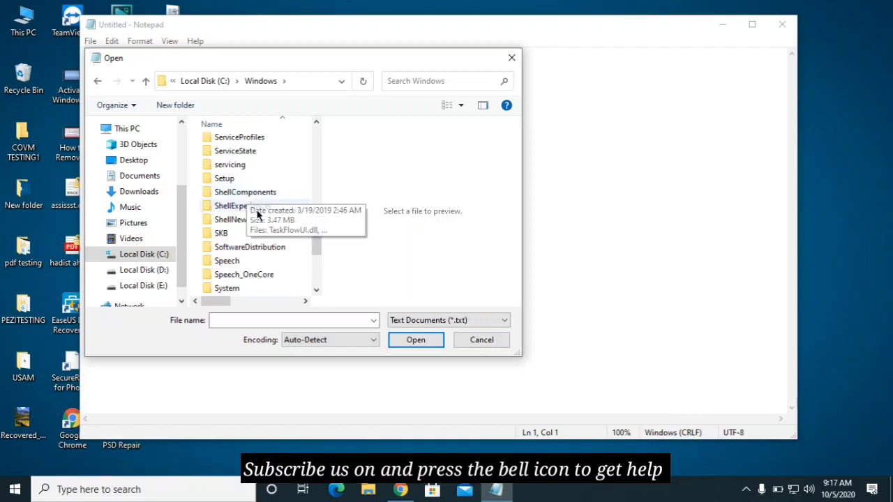
scroll(256, 228, "down", 1)
left_click(237, 262)
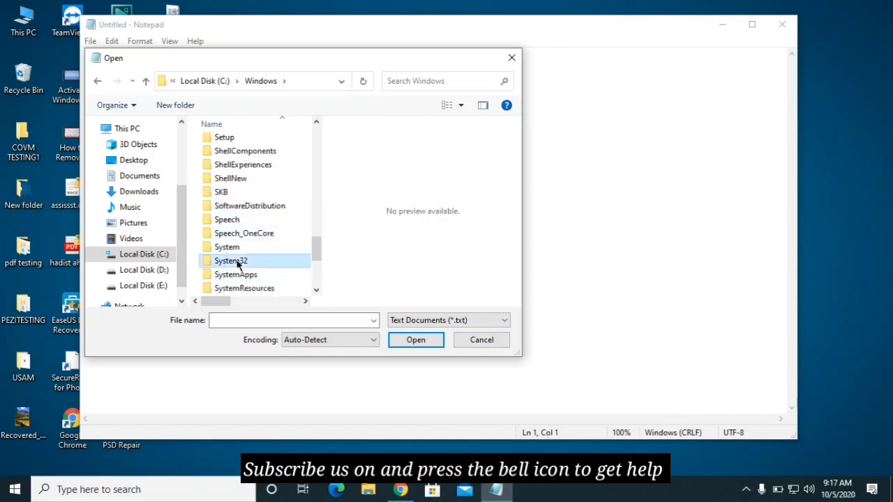
double_click(237, 262)
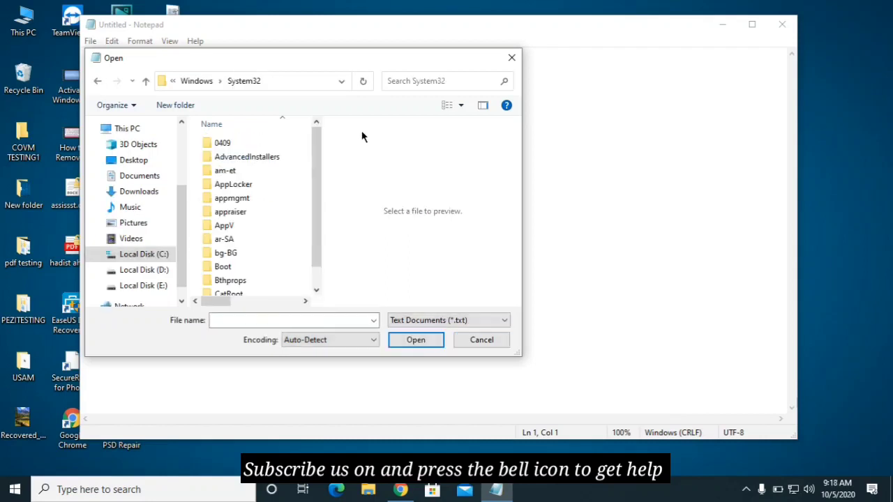
Browse from System32 into the drivers folder and its etc subfolder
scroll(267, 211, "down", 4)
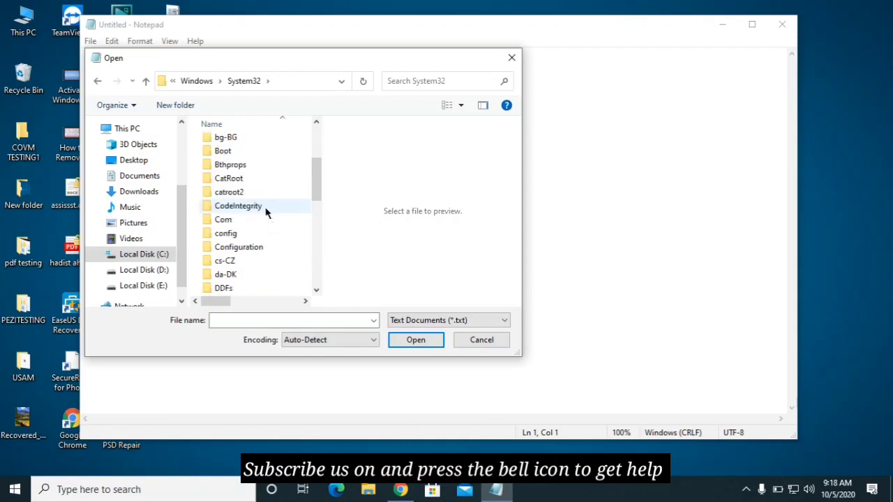
scroll(262, 222, "down", 2)
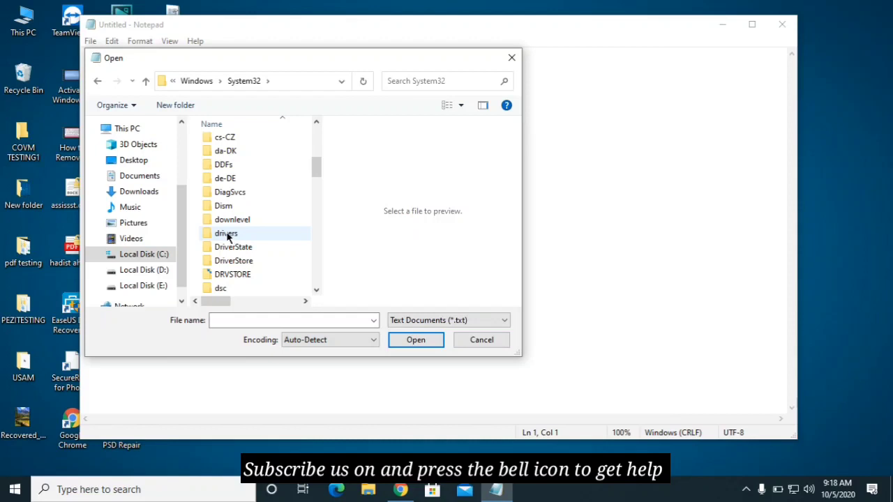
double_click(239, 234)
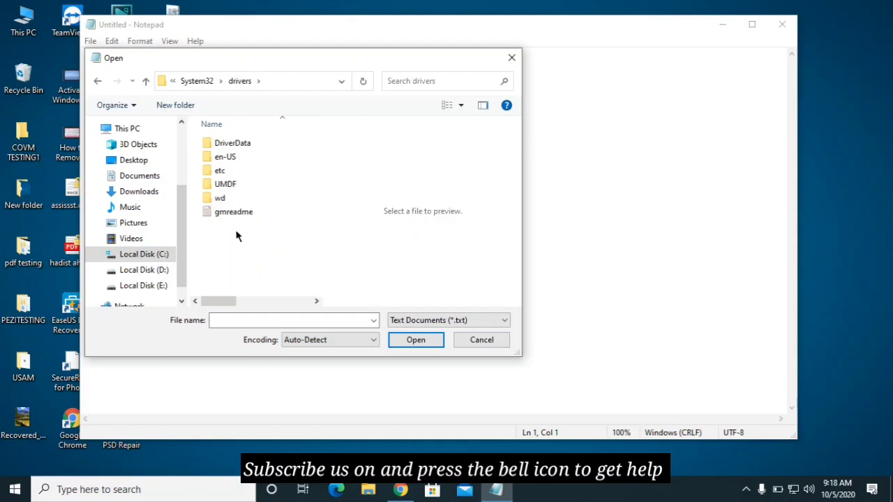
double_click(238, 171)
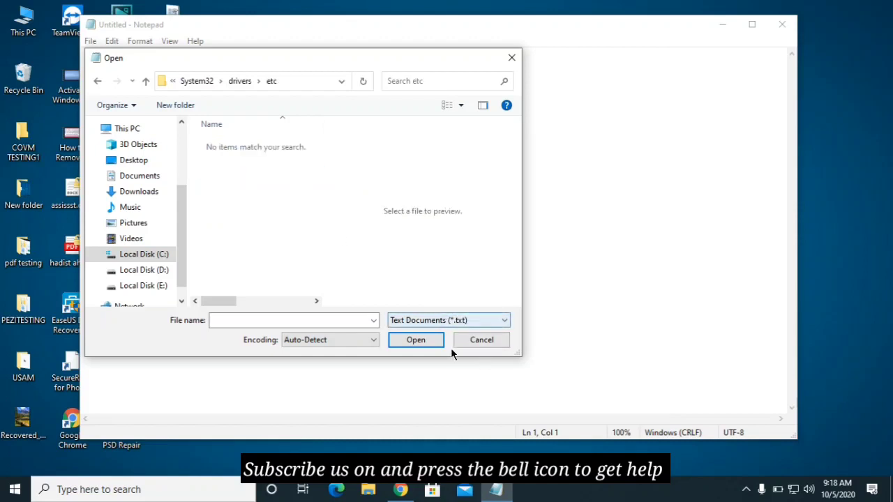
Show All Files in the etc folder and open the first hosts file
left_click(430, 321)
left_click(415, 341)
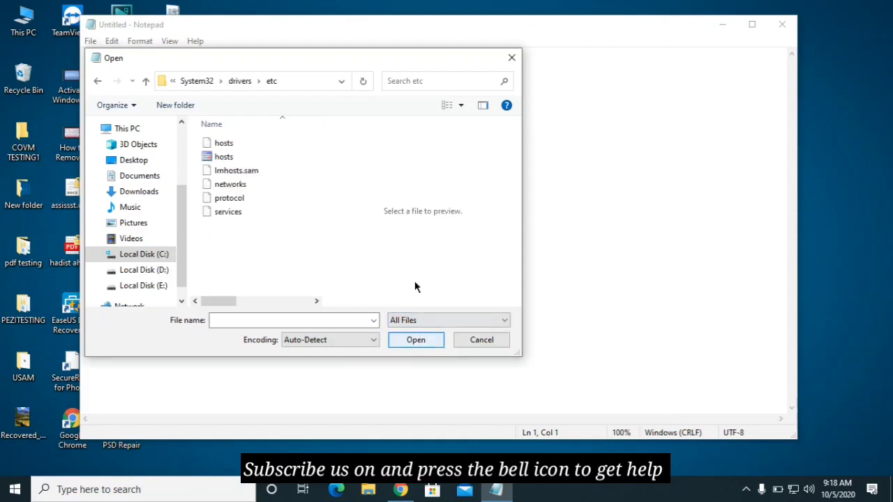
double_click(231, 143)
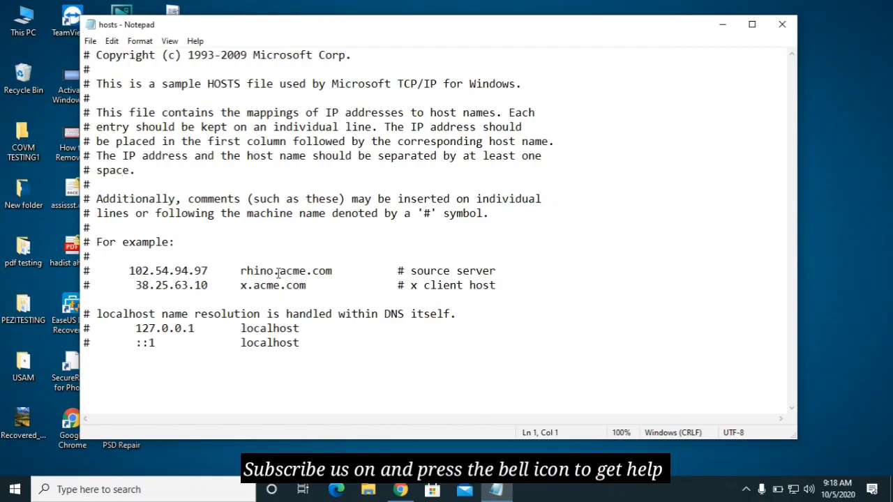
Examine the host entries in the lower part of the hosts file, from the example mappings to the localhost lines
left_click(504, 289)
left_click_drag(378, 353, 84, 257)
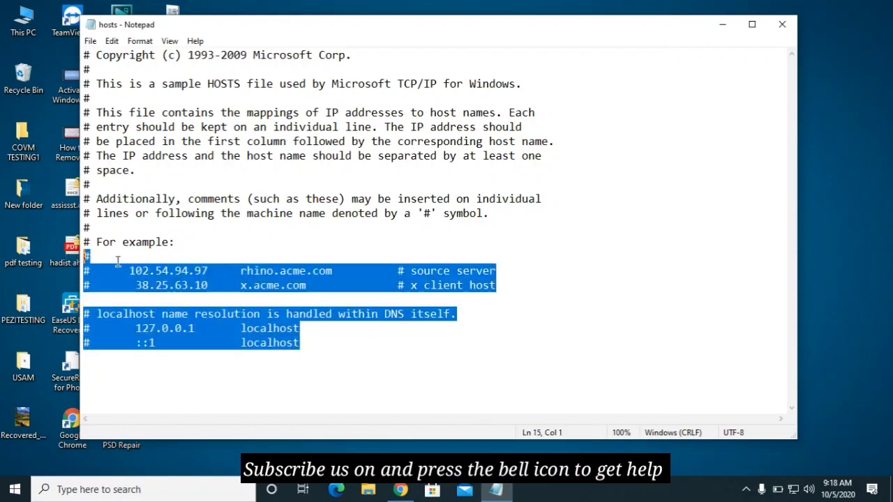
left_click(248, 271)
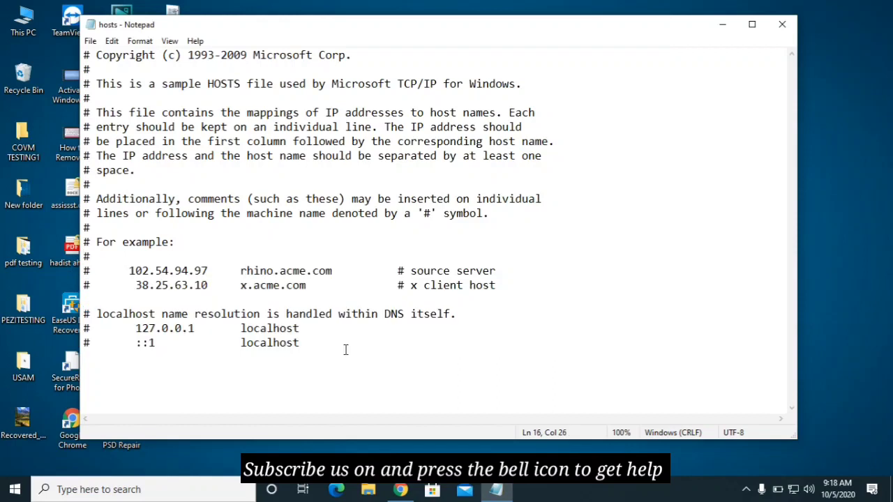
left_click(111, 375)
left_click_drag(315, 345, 90, 328)
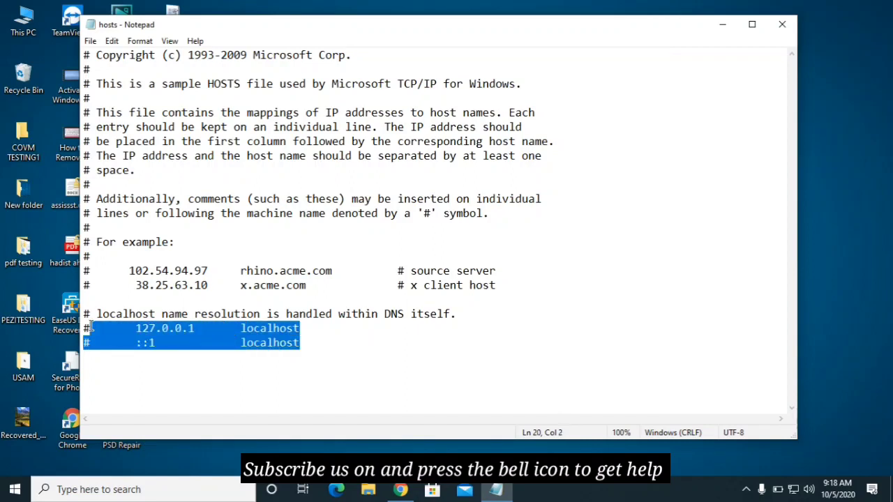
right_click(153, 334)
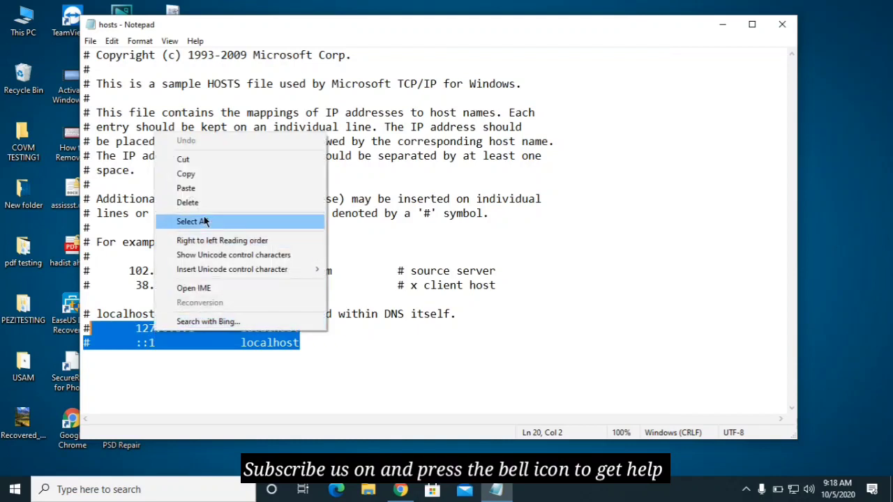
left_click(457, 199)
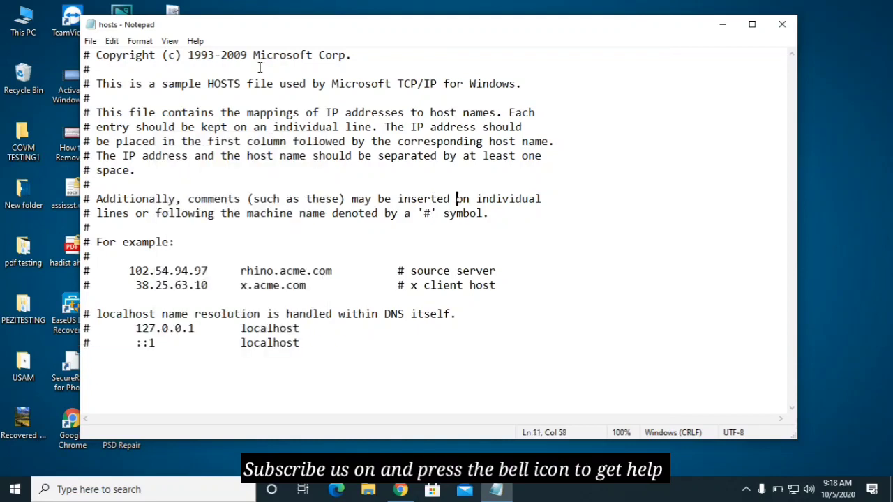
Close the hosts file in Notepad without editing or saving it
left_click(90, 40)
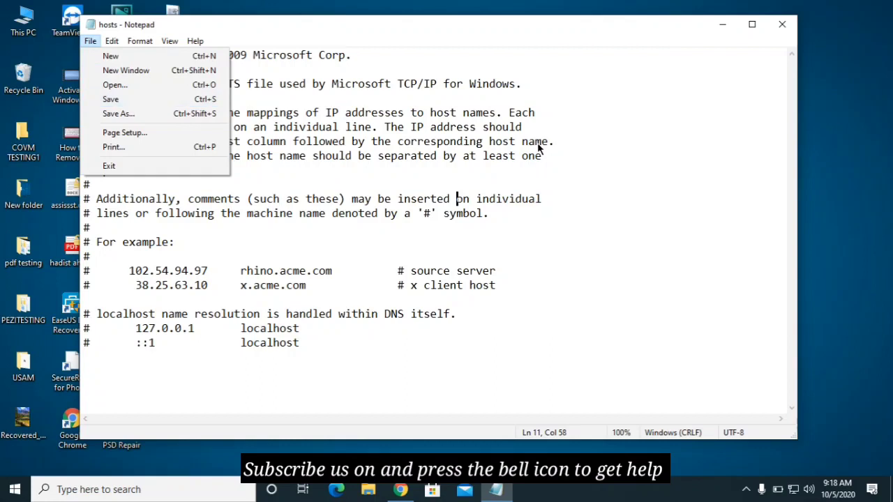
left_click(471, 142)
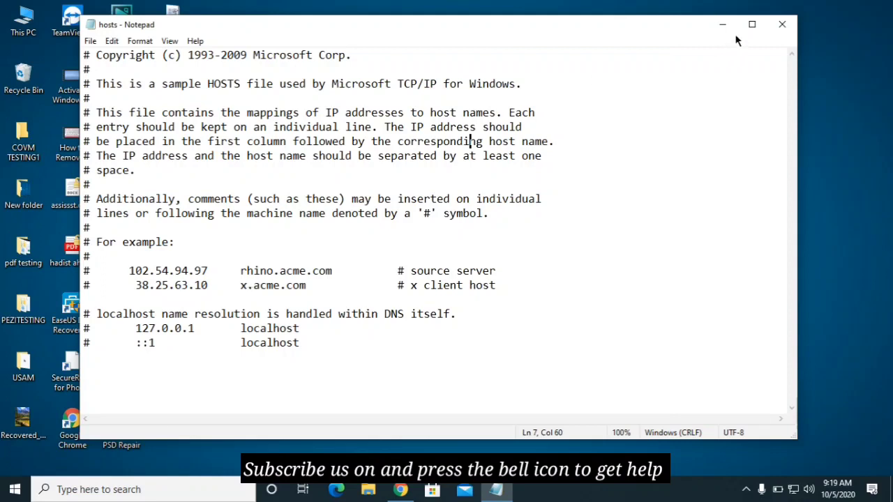
left_click(782, 26)
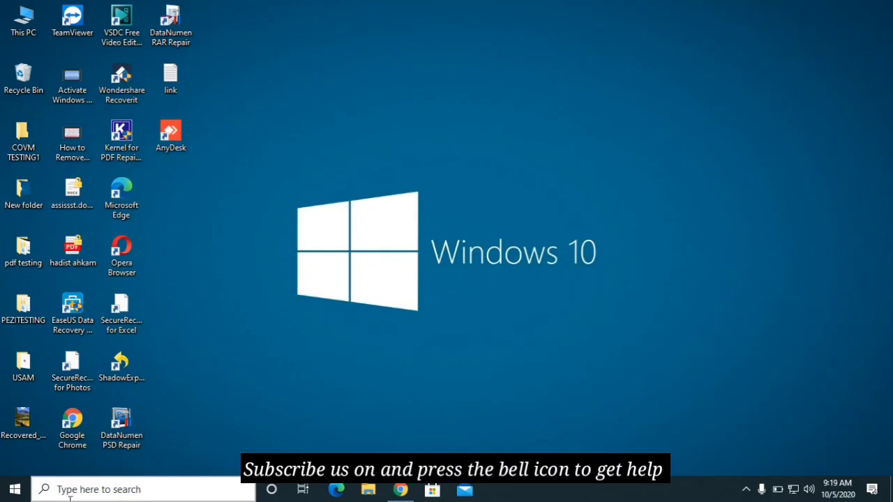
Search Windows for appwiz.cpl and open the matching Control Panel item
left_click(43, 492)
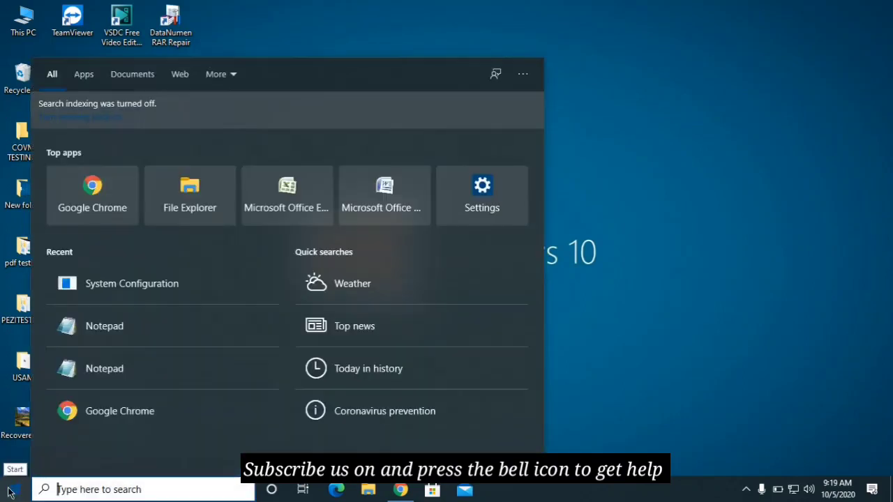
type("c")
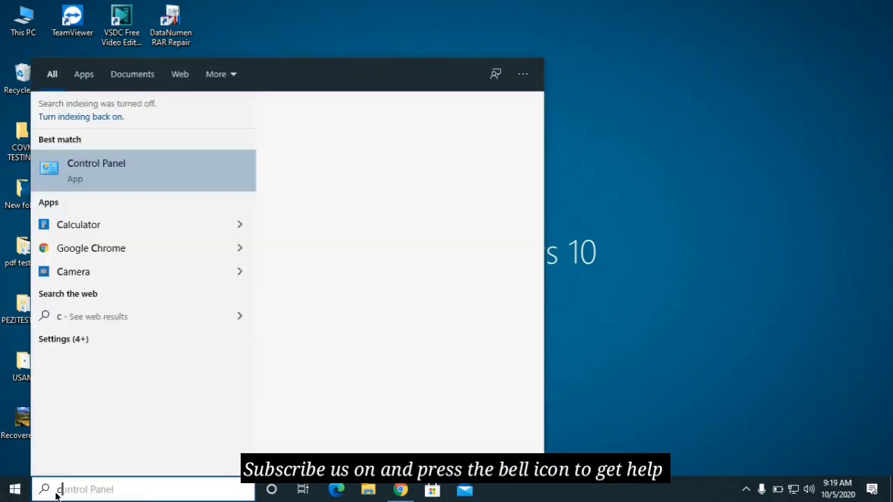
type("app")
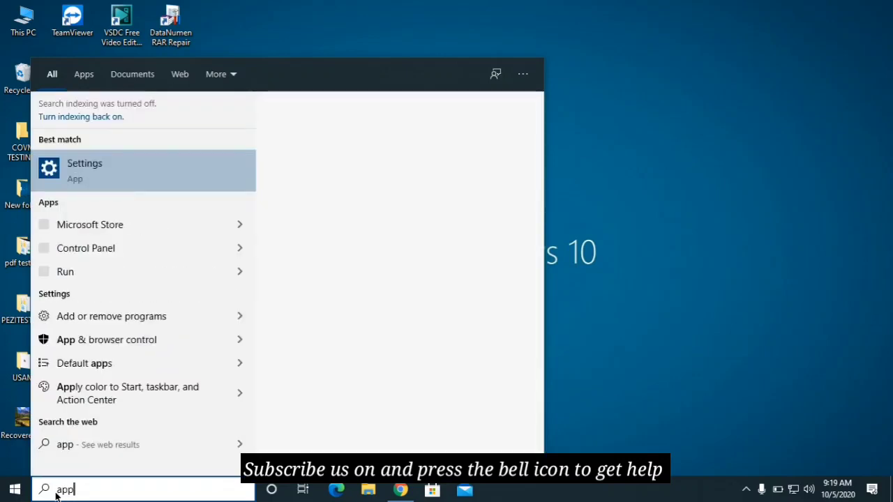
type("wiz")
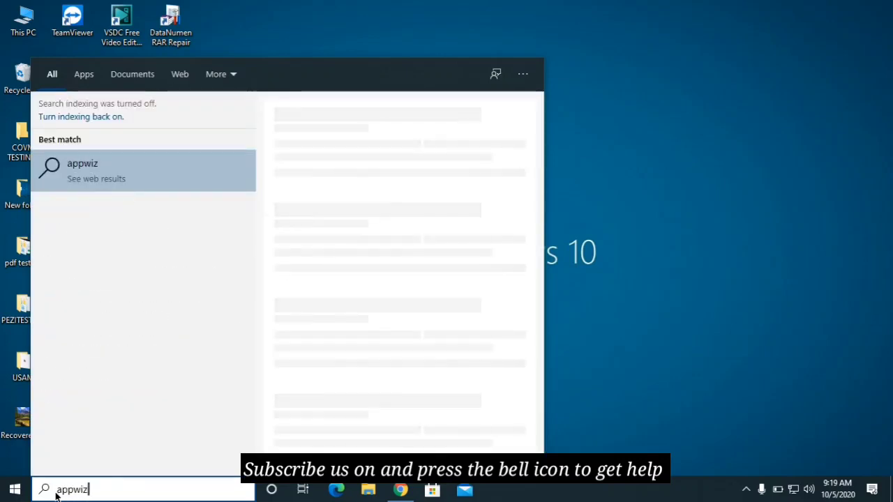
type(".cpl")
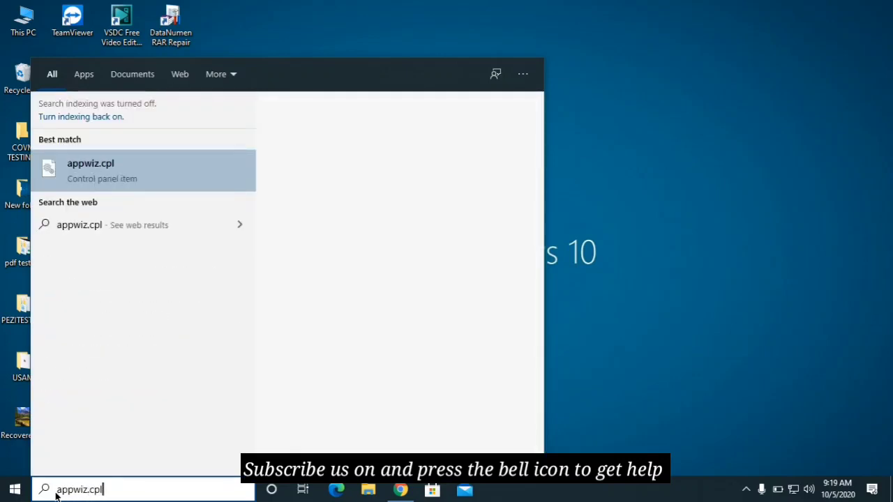
left_click(91, 167)
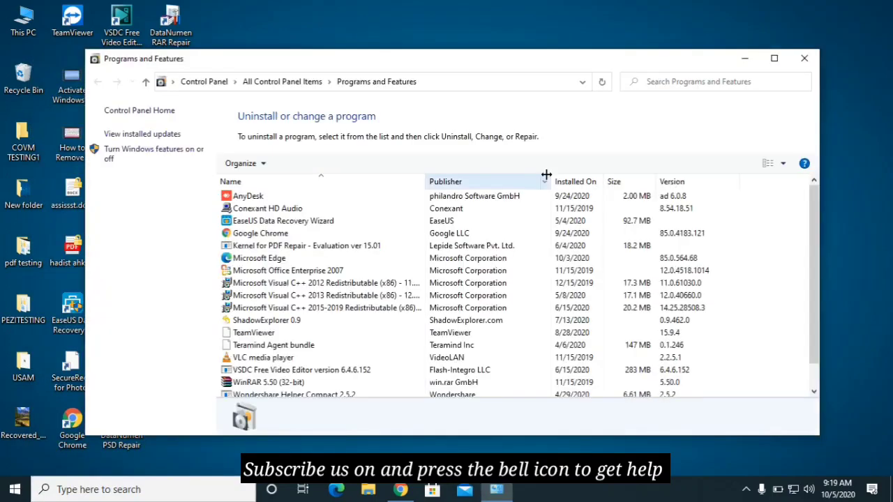
Review the list of installed programs for unwanted software, selecting Conexant HD Audio along the way
scroll(342, 312, "down", 5)
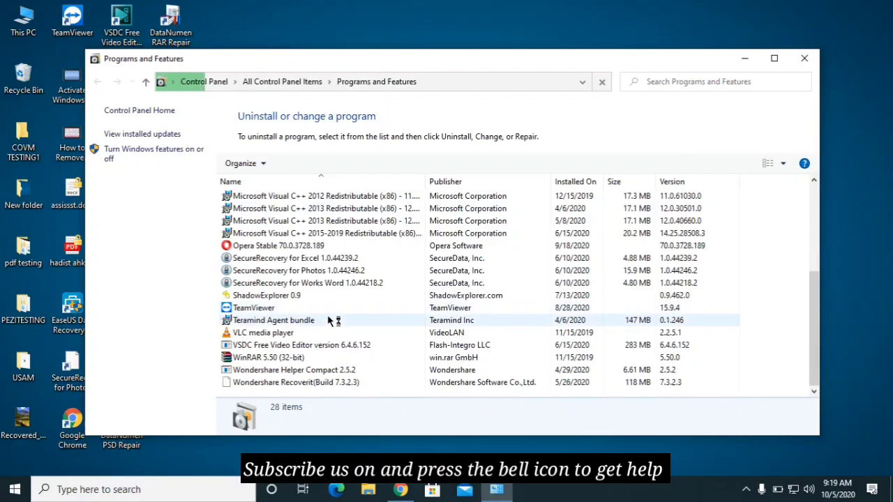
scroll(324, 342, "up", 5)
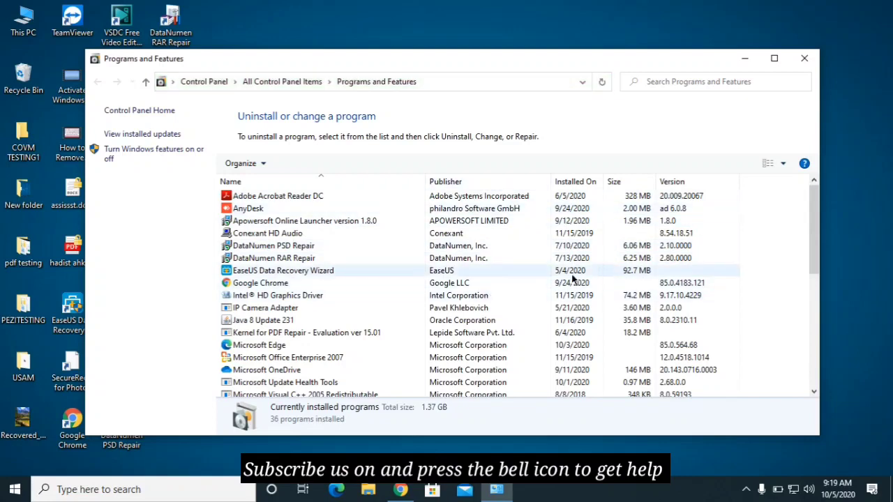
left_click(574, 235)
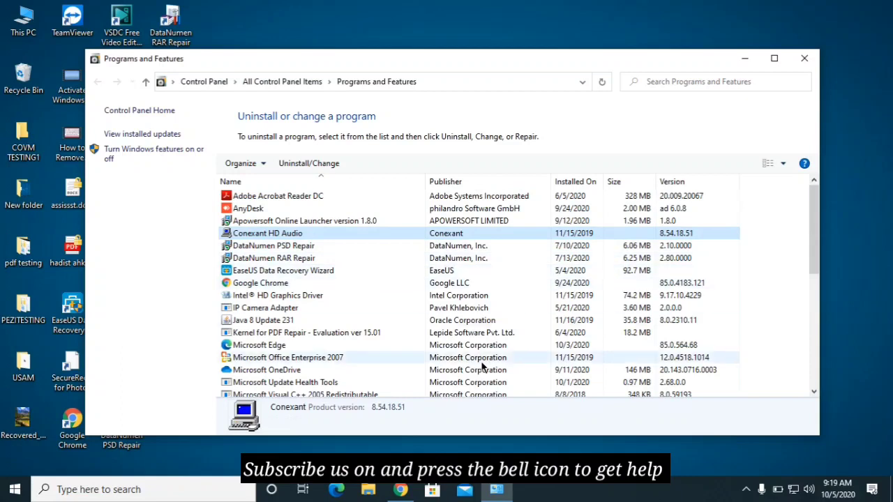
scroll(302, 279, "down", 1)
scroll(302, 279, "down", 7)
scroll(391, 310, "up", 7)
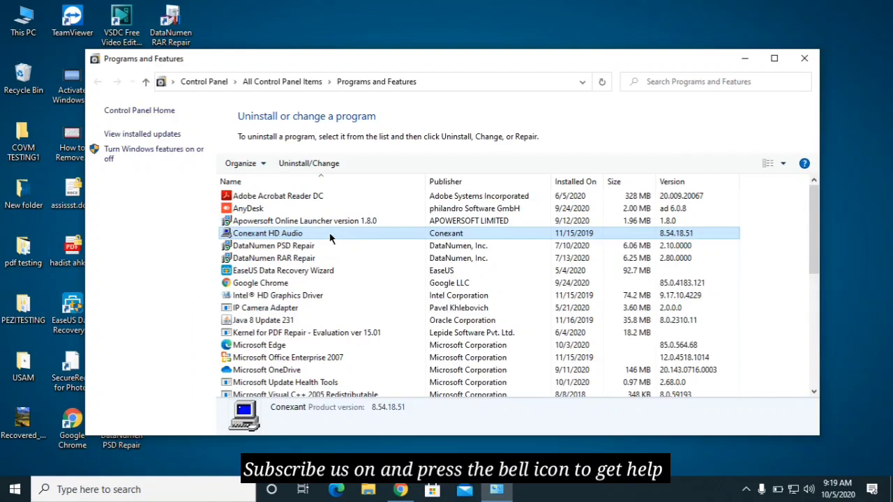
Show the uninstall option for Conexant HD Audio, then select Java 8 Update 231 and close Programs and Features without uninstalling anything
right_click(328, 229)
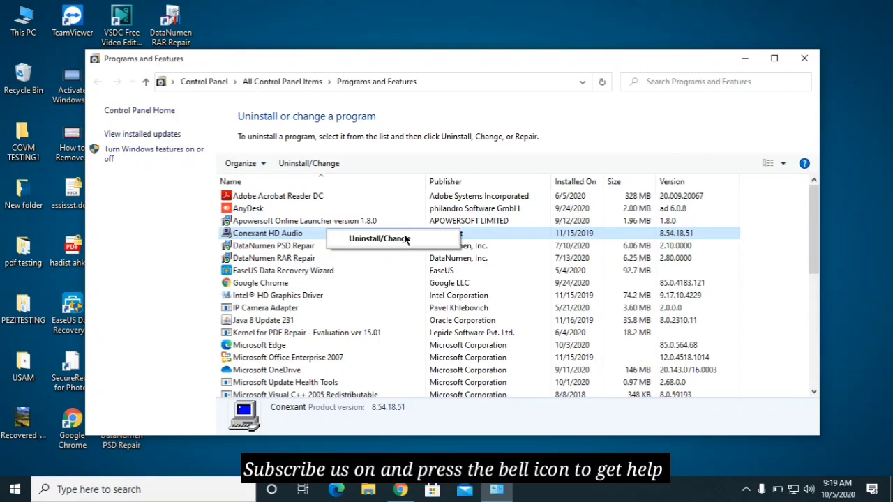
left_click(304, 321)
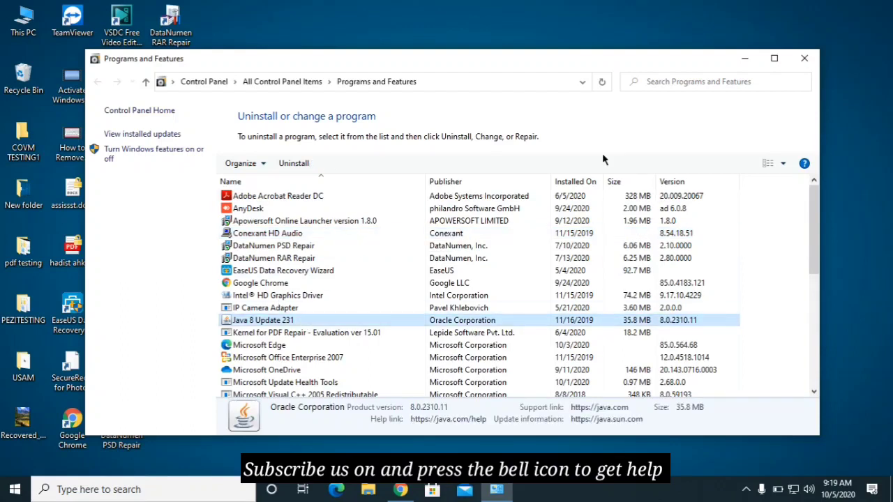
left_click(805, 58)
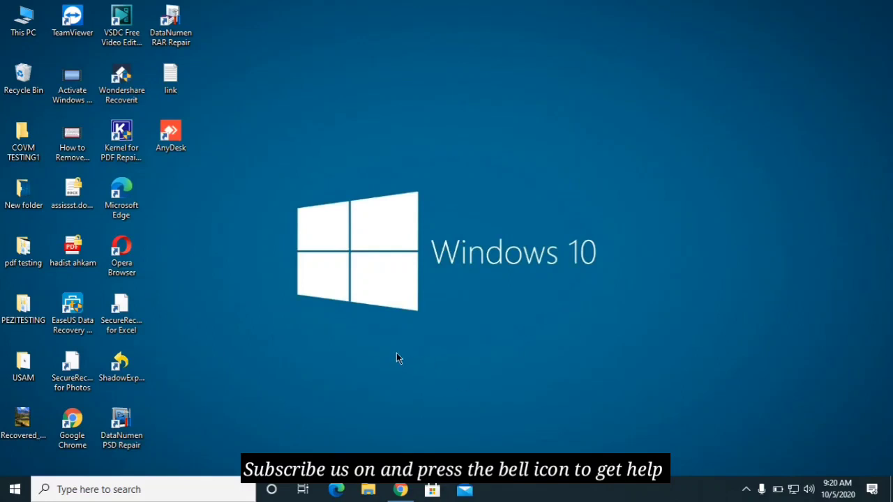
Open Task Manager and display the list of startup programs
right_click(709, 496)
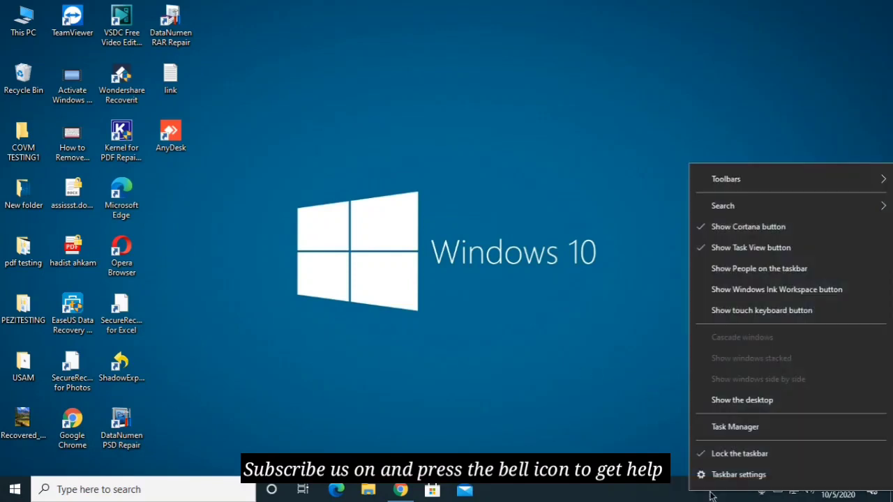
left_click(723, 427)
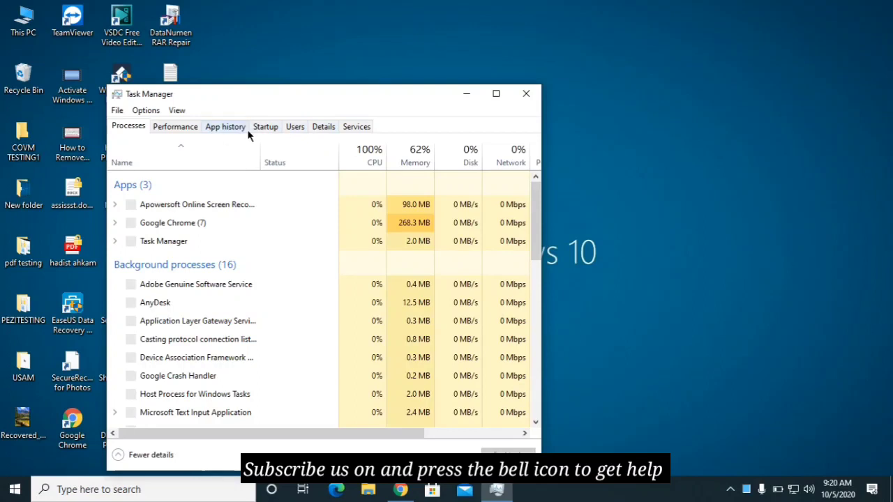
left_click(262, 130)
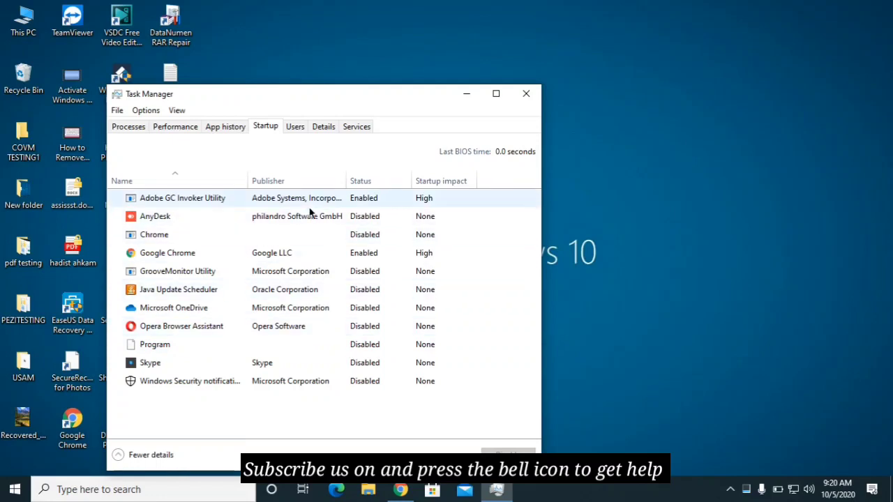
Review the running processes and the End task option for Google Chrome, and close Task Manager without ending anything
left_click(125, 127)
scroll(193, 341, "down", 2)
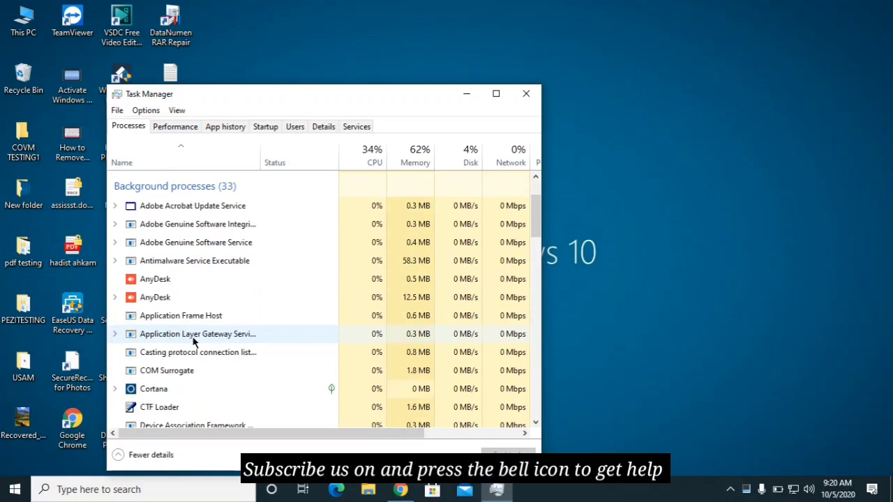
scroll(193, 341, "down", 8)
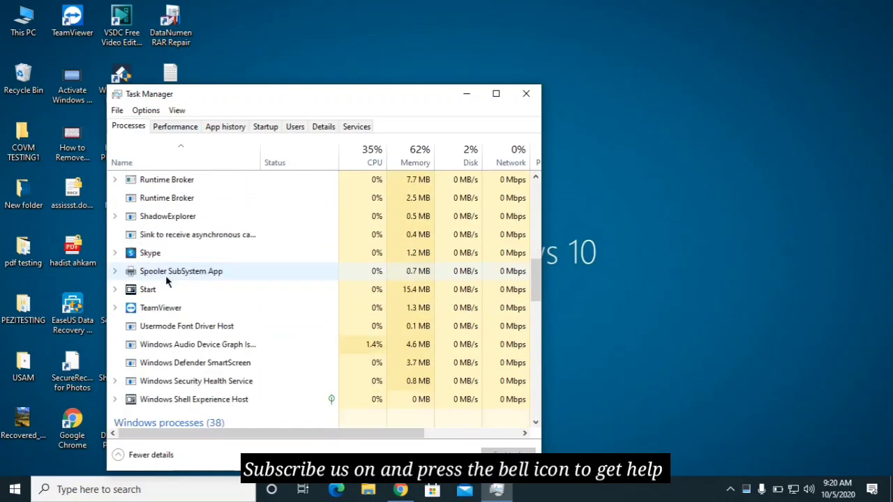
scroll(235, 358, "down", 3)
scroll(237, 361, "up", 5)
scroll(192, 326, "up", 7)
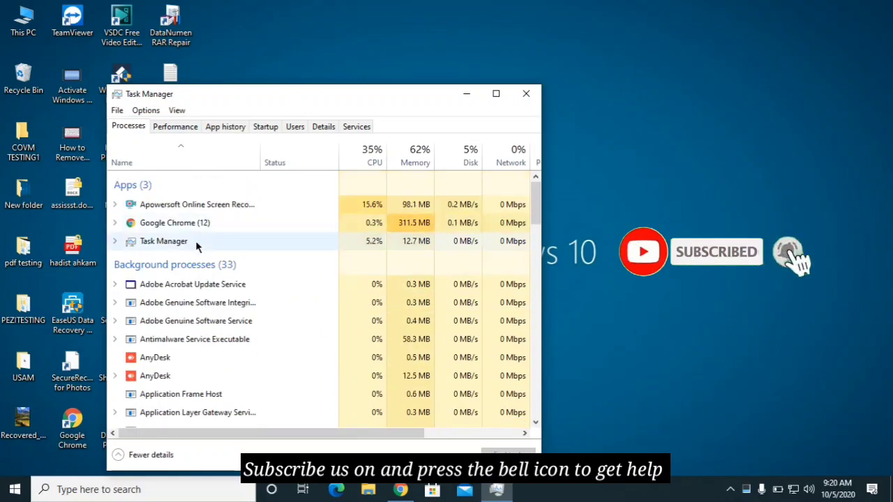
right_click(175, 225)
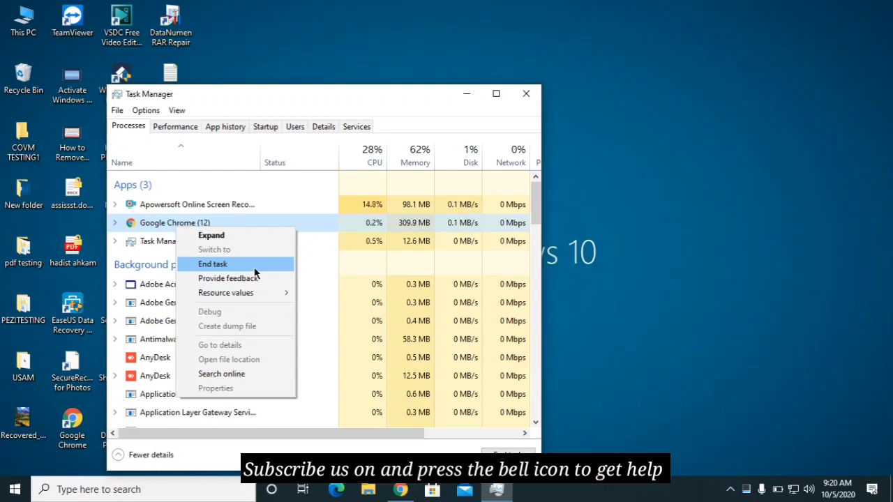
left_click(534, 95)
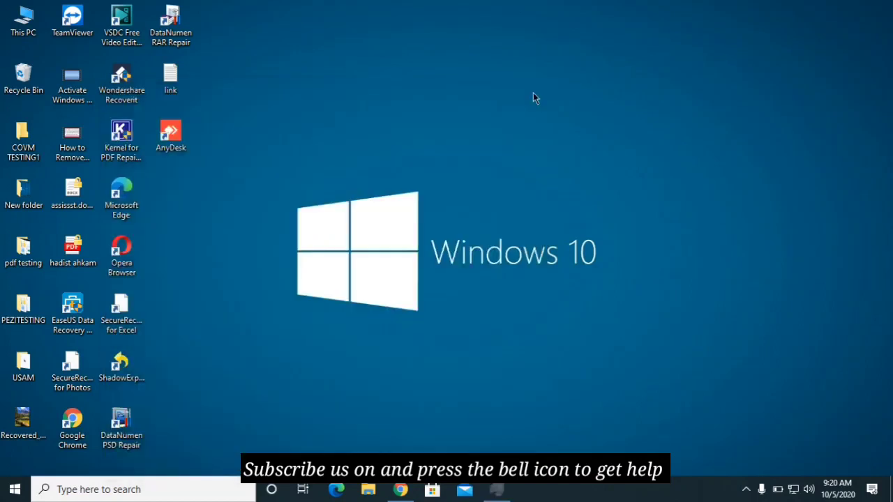
Search Windows for temp, open Delete cookies or temporary files, and close Internet Properties without deleting anything
left_click(15, 491)
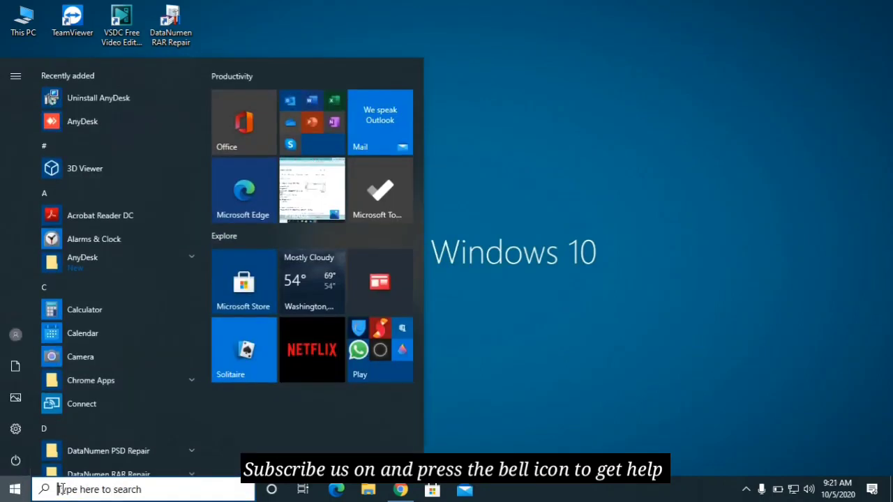
type("a")
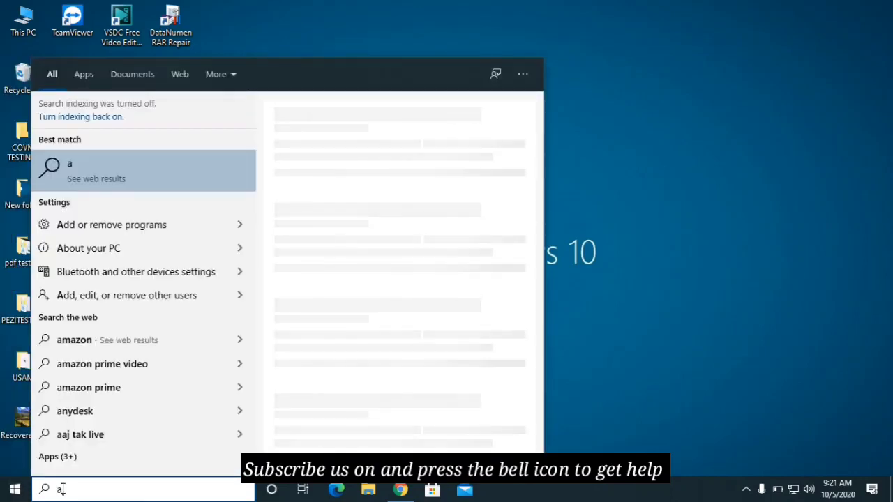
key("BackSpace")
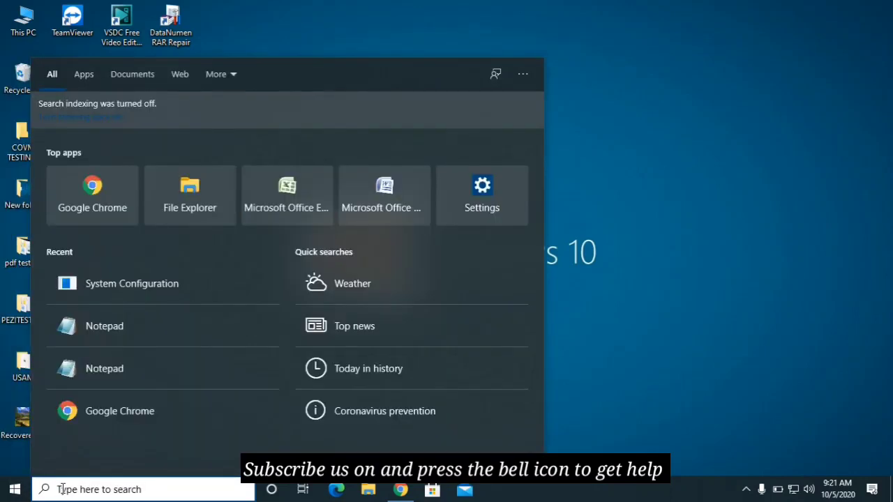
type("temp")
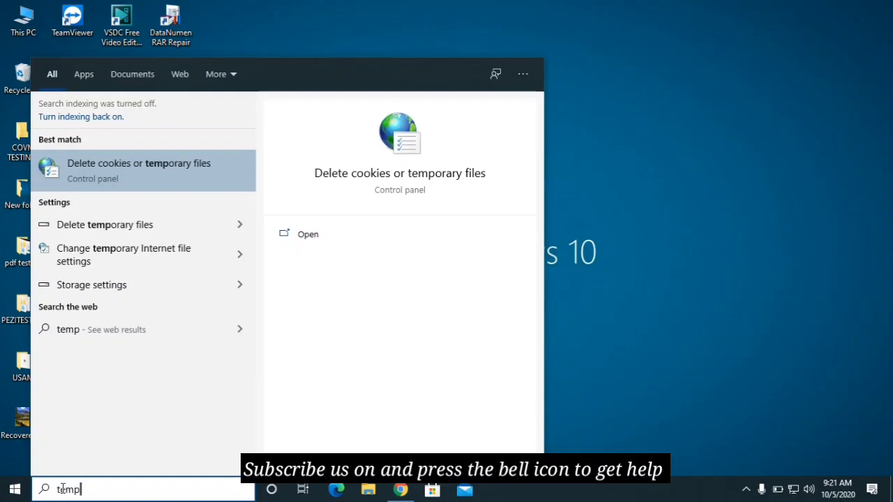
left_click(123, 166)
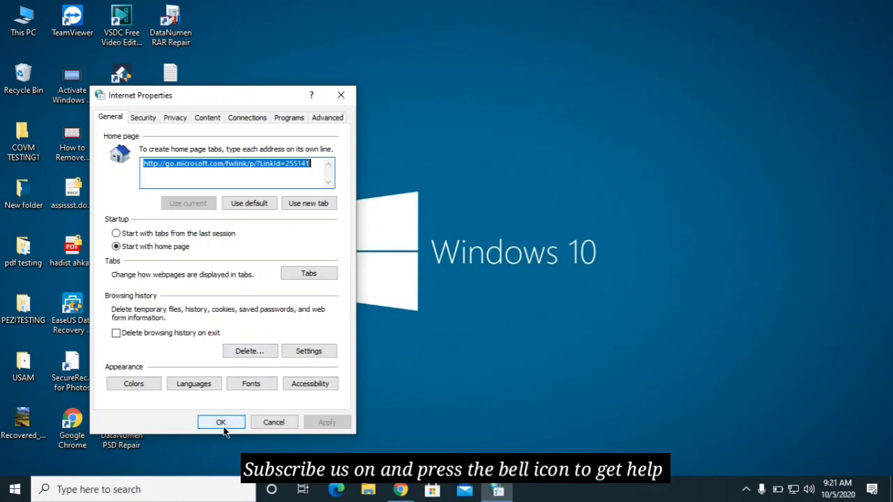
left_click(341, 95)
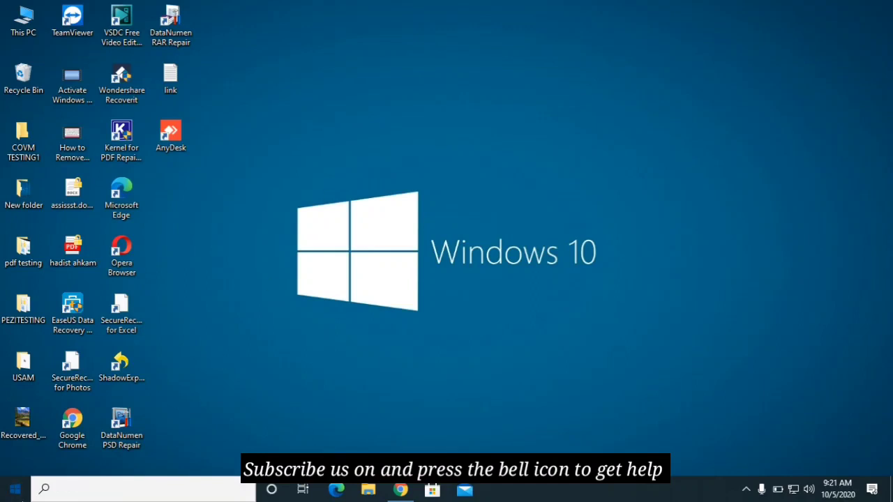
Search Windows for rstrui.exe and run it to start System Restore
left_click(72, 495)
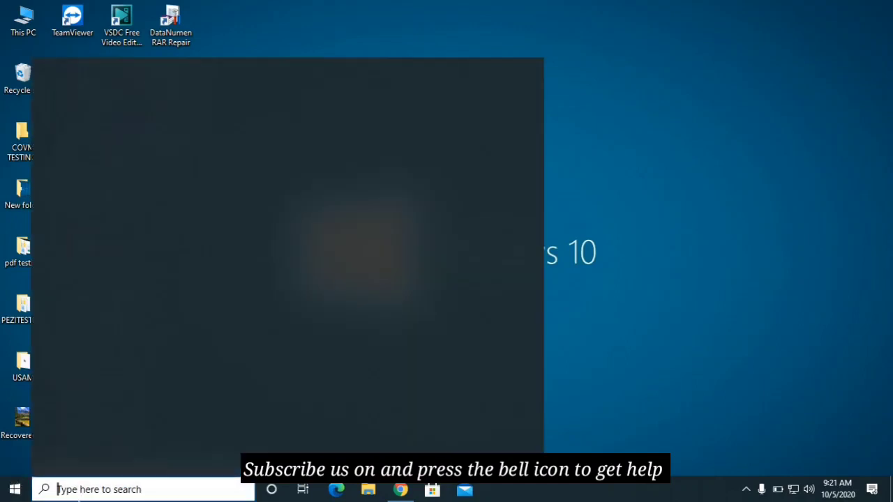
type("rs")
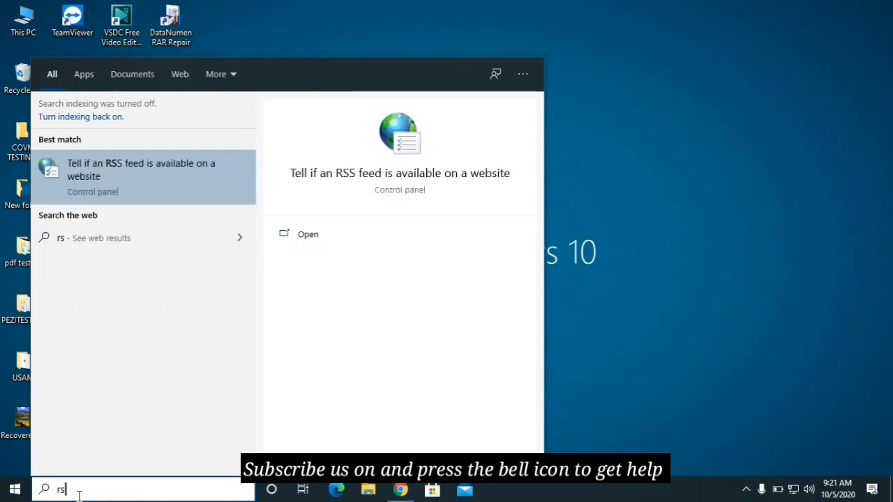
type("trui.")
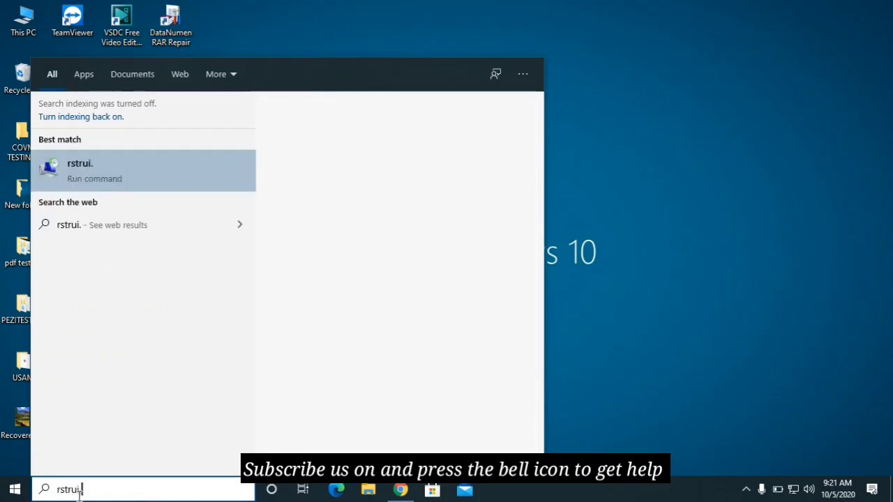
type("exe")
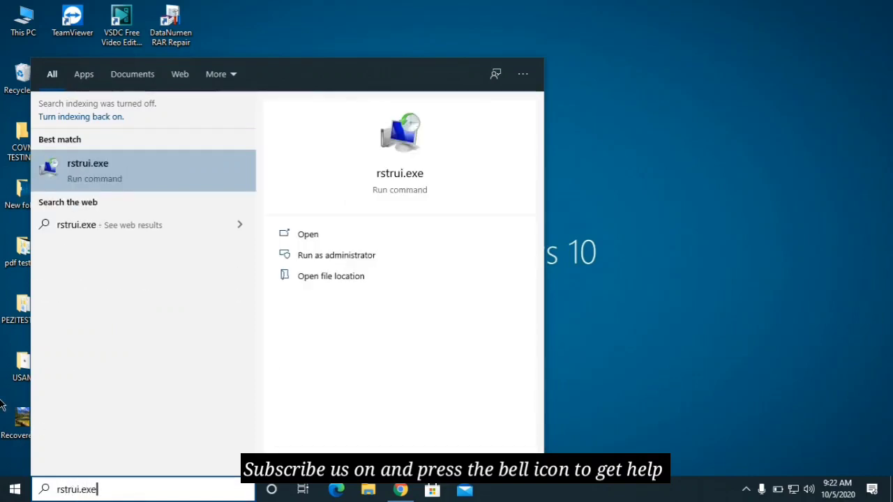
left_click(119, 181)
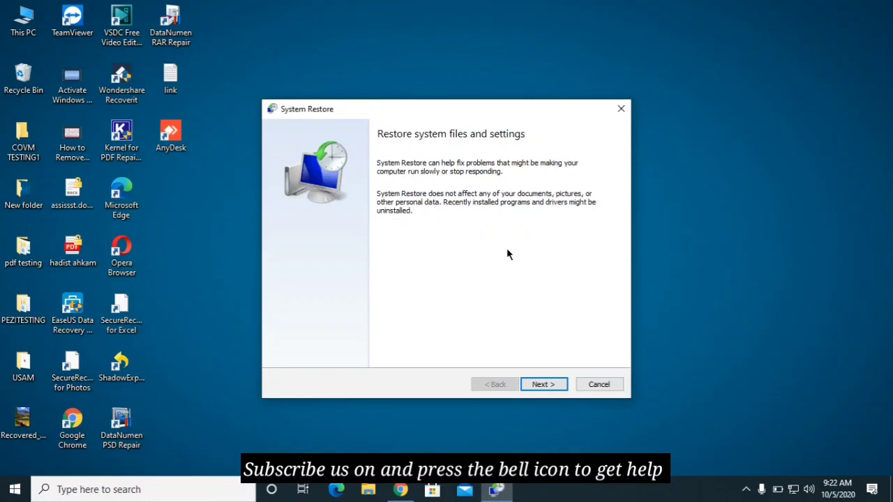
Show more restore points and select the Automatic Restore Point dated 9/26/2020 6:17:46 PM
left_click(544, 384)
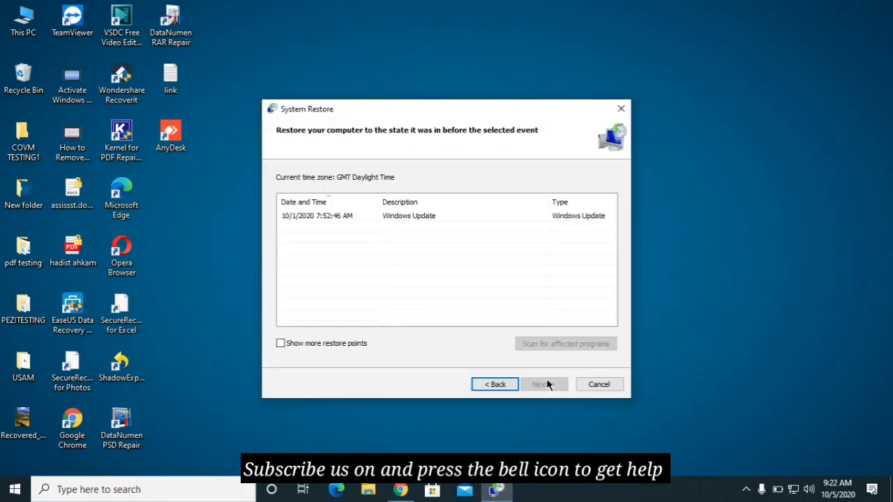
left_click(281, 344)
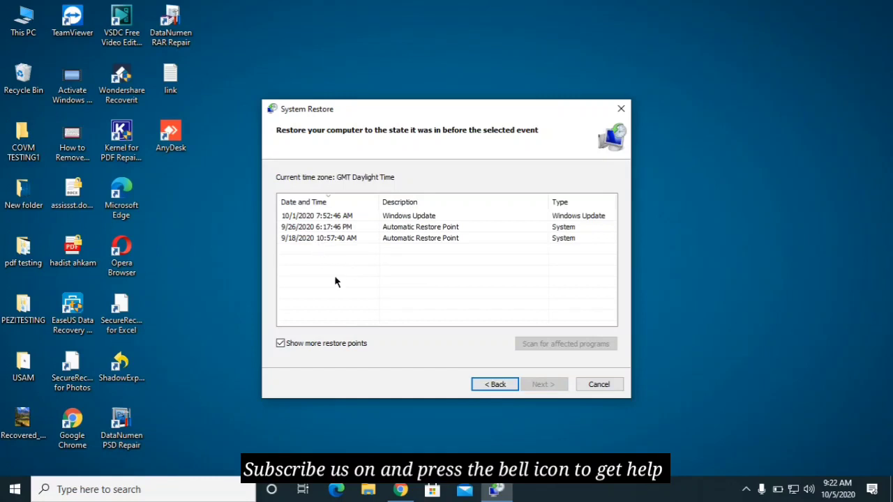
left_click(312, 232)
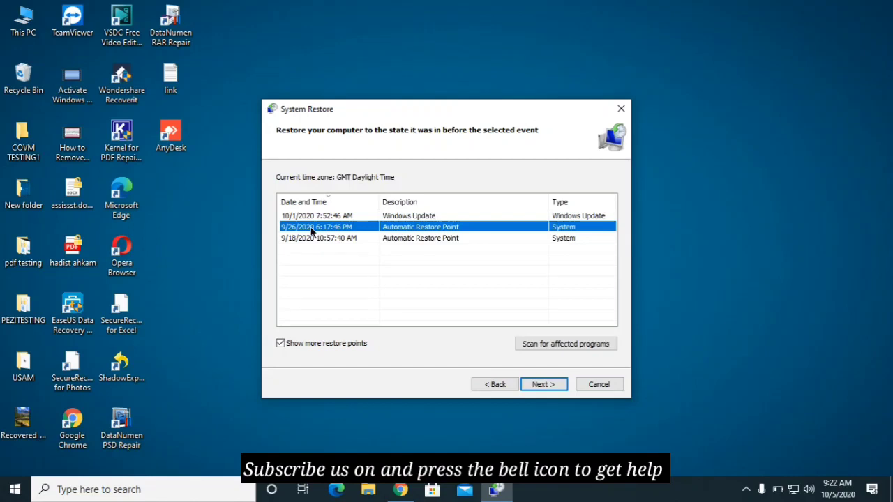
Proceed to the confirmation of the selected restore point and close System Restore without starting the restore
left_click(543, 386)
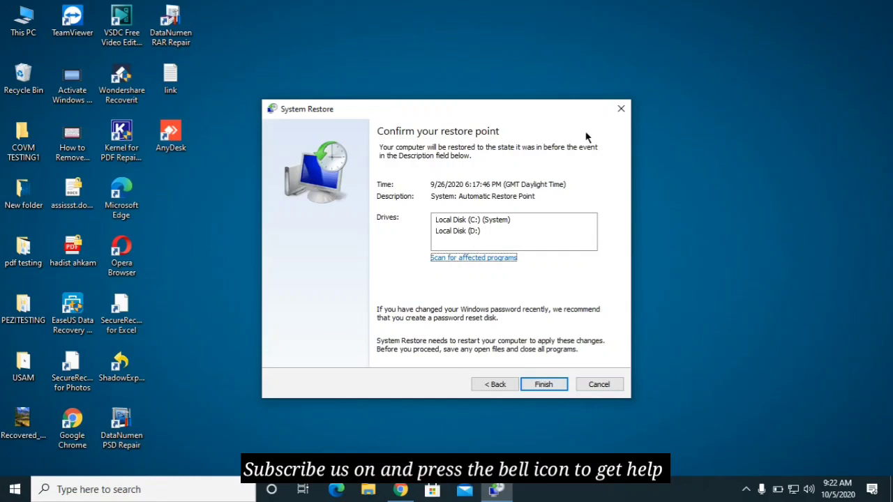
left_click(621, 108)
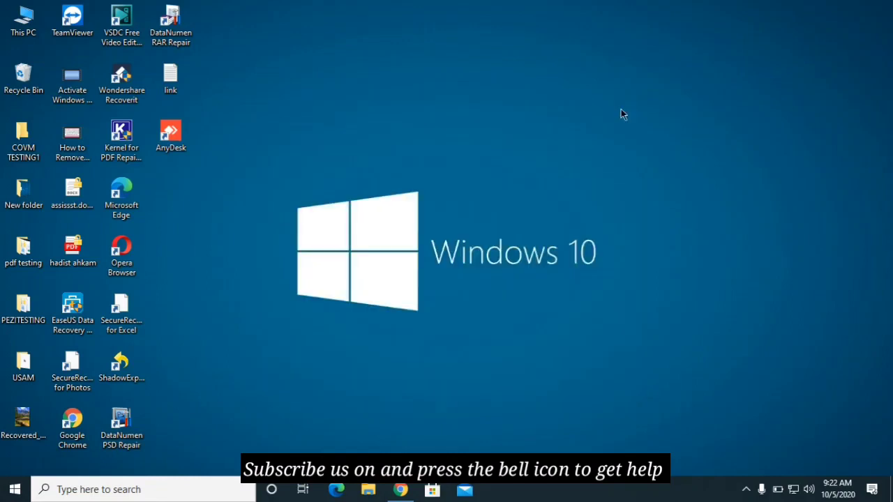
Open ShadowExplorer, look through the available drives, and choose the C: snapshot dated 9/18/2020 10:58:16 AM
left_click(118, 369)
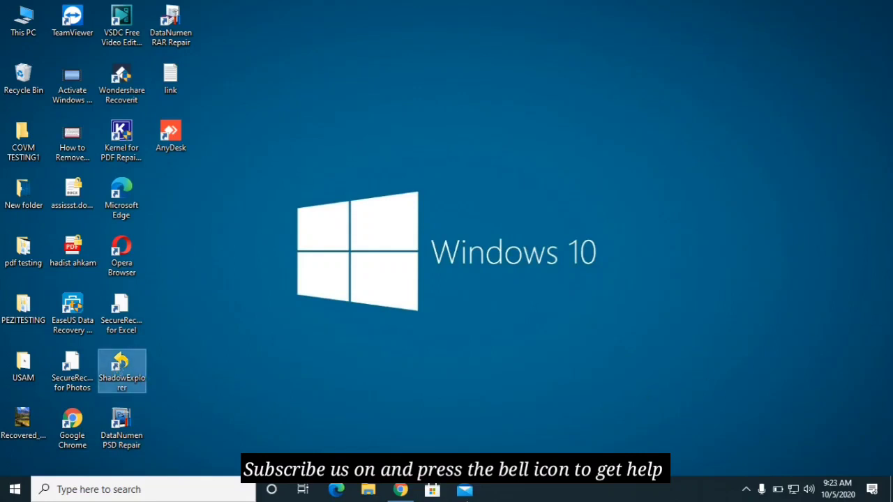
mouse_move(400, 490)
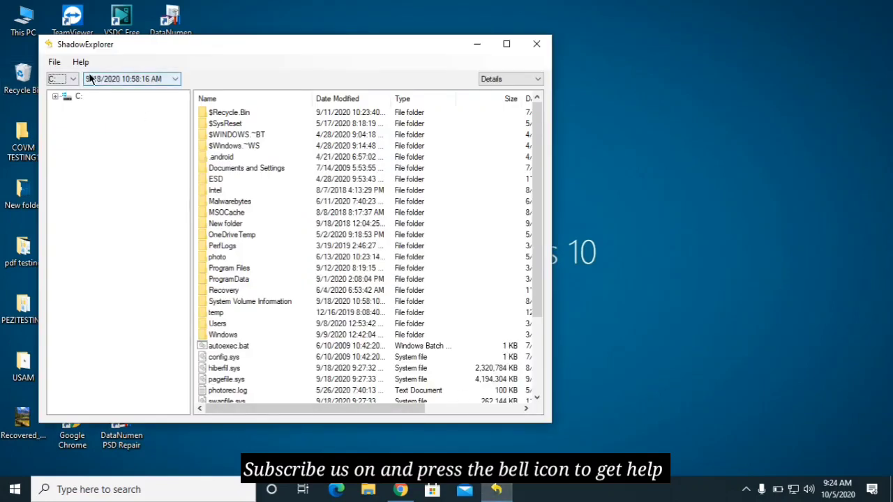
left_click(70, 80)
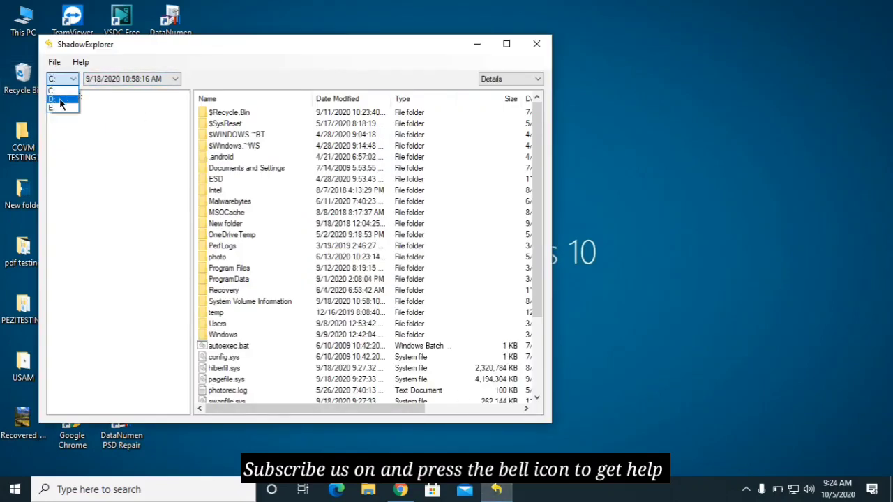
left_click(159, 81)
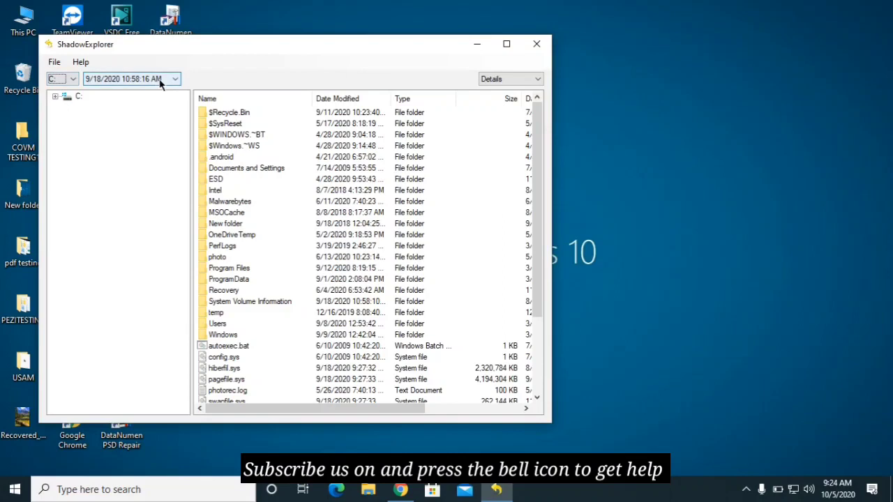
left_click(140, 82)
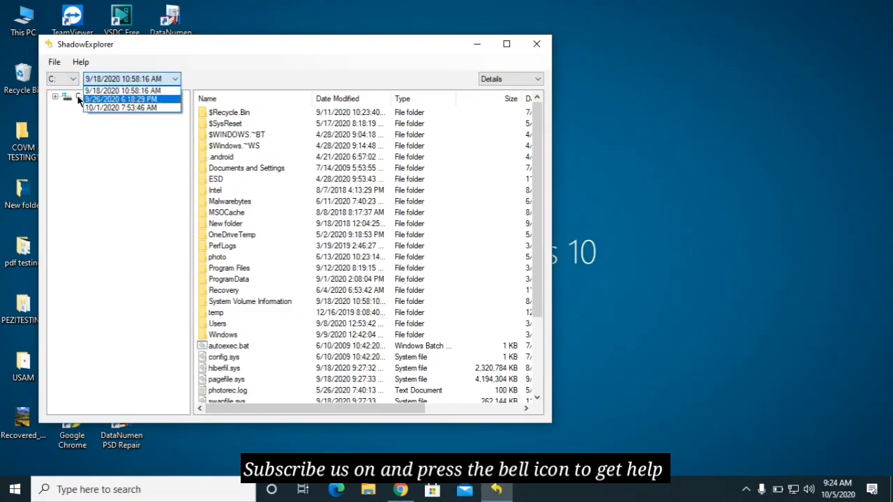
left_click(93, 91)
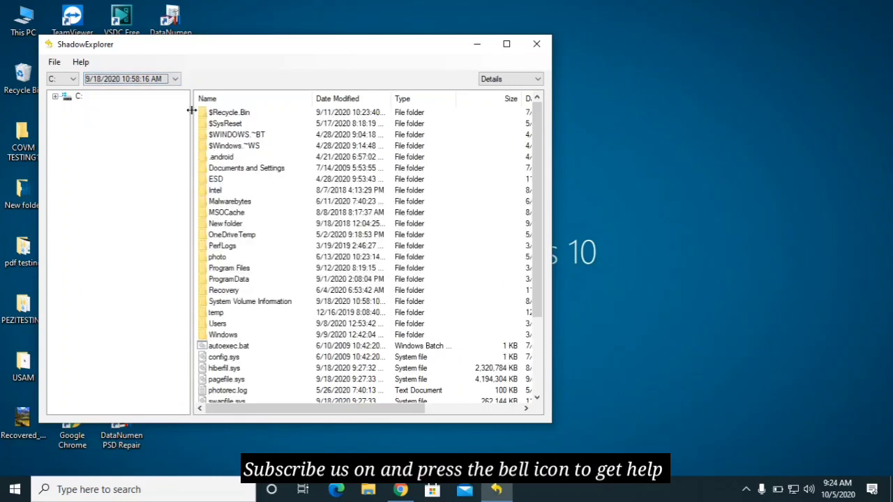
Show the Export option for the photo folder in the snapshot, dismiss it without exporting, and minimize ShadowExplorer
left_click(219, 258)
right_click(220, 260)
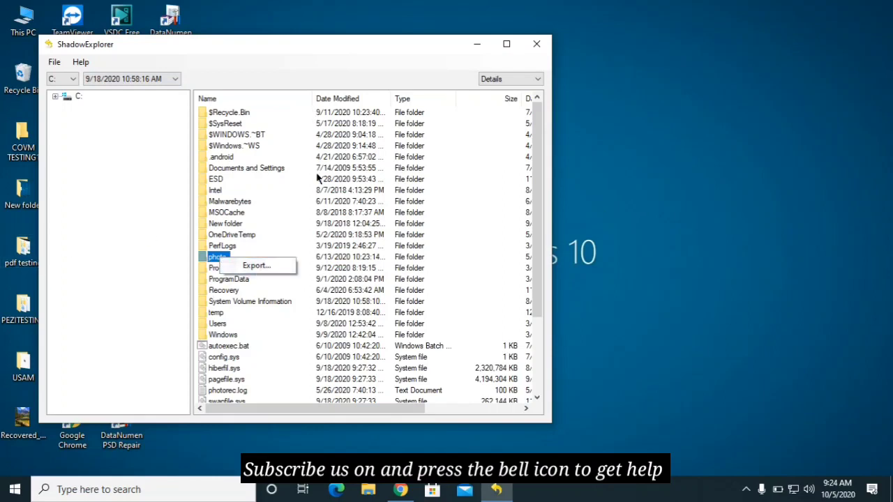
left_click(331, 311)
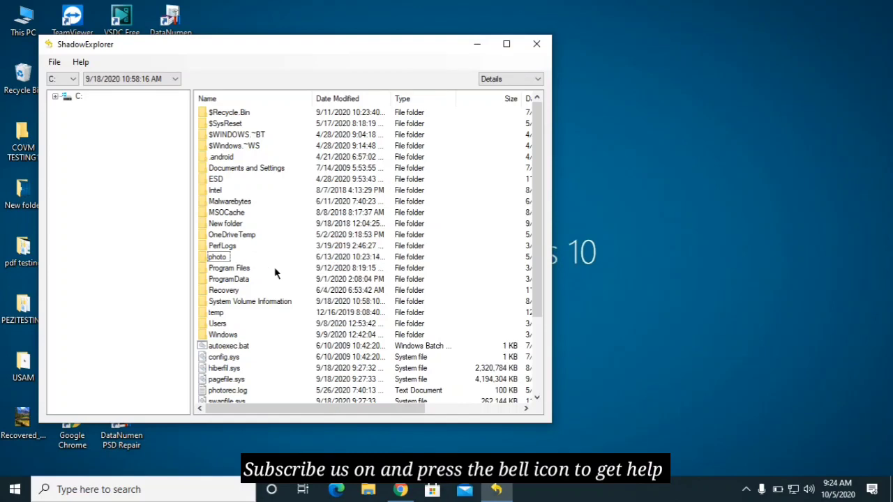
left_click(476, 45)
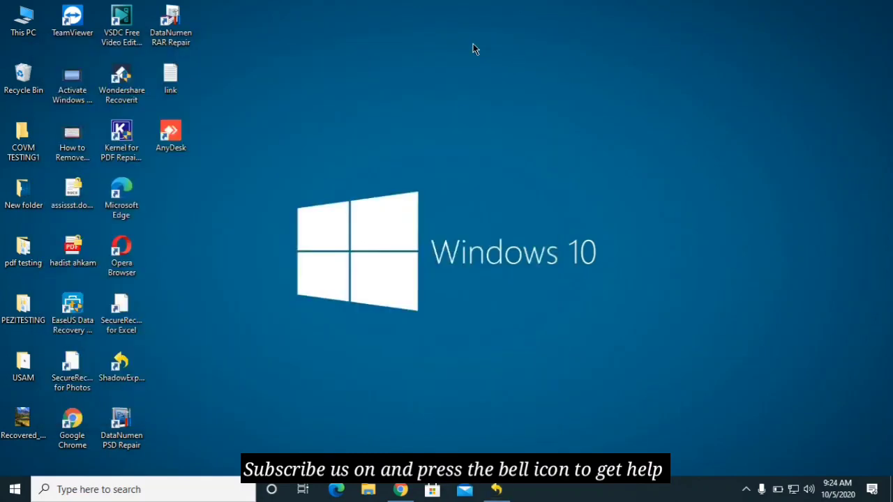
Switch to Chrome, search for photorec in a new tab, and open the PhotoRec page on CGSecurity
left_click(401, 490)
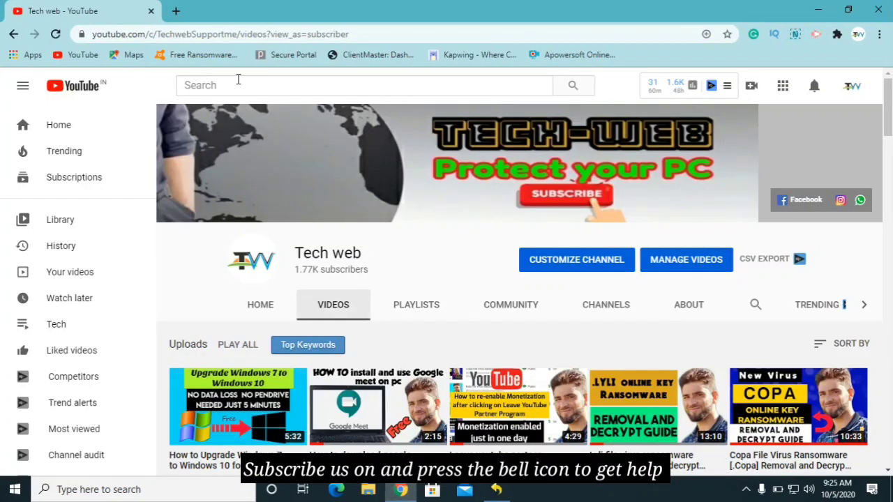
left_click(176, 11)
left_click(160, 38)
type("p")
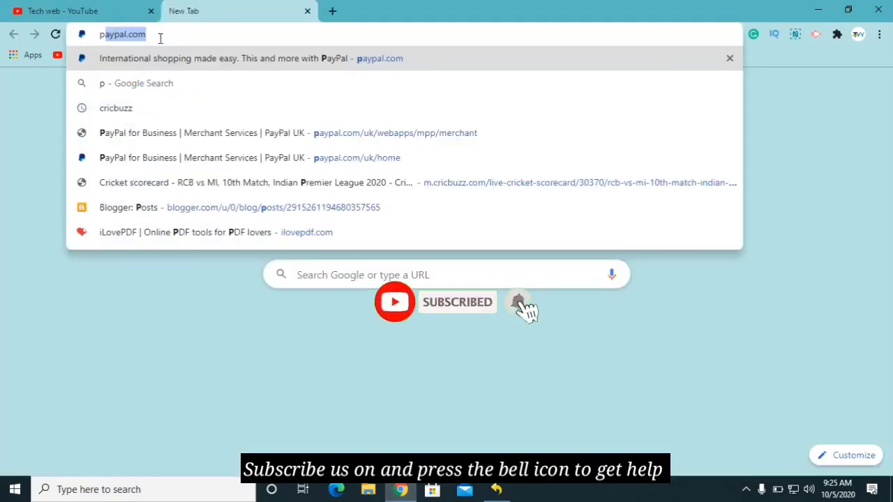
type("hotorec")
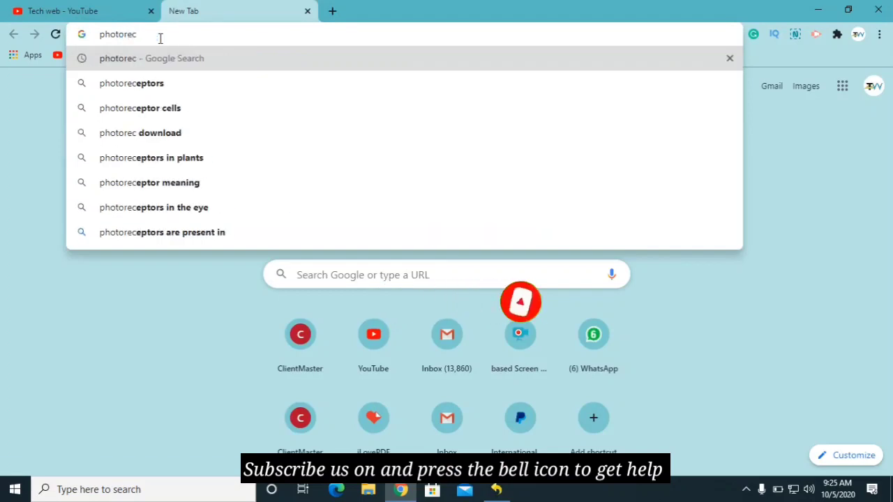
key("Return")
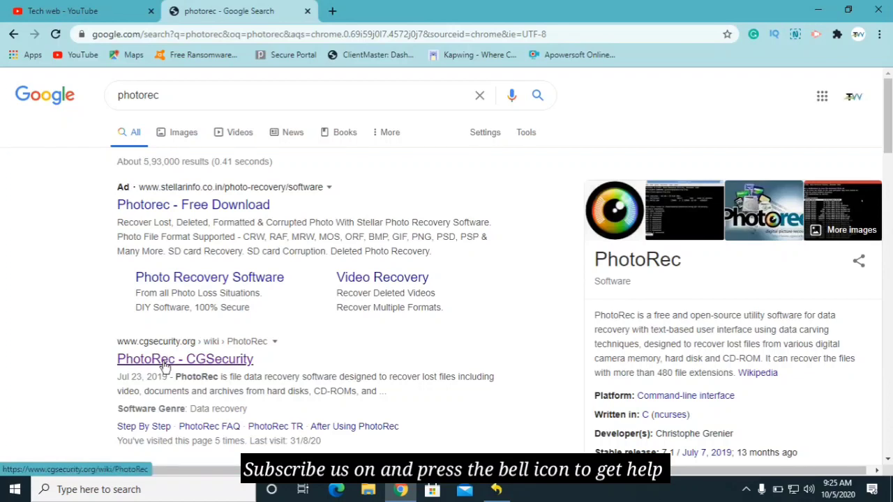
left_click(165, 366)
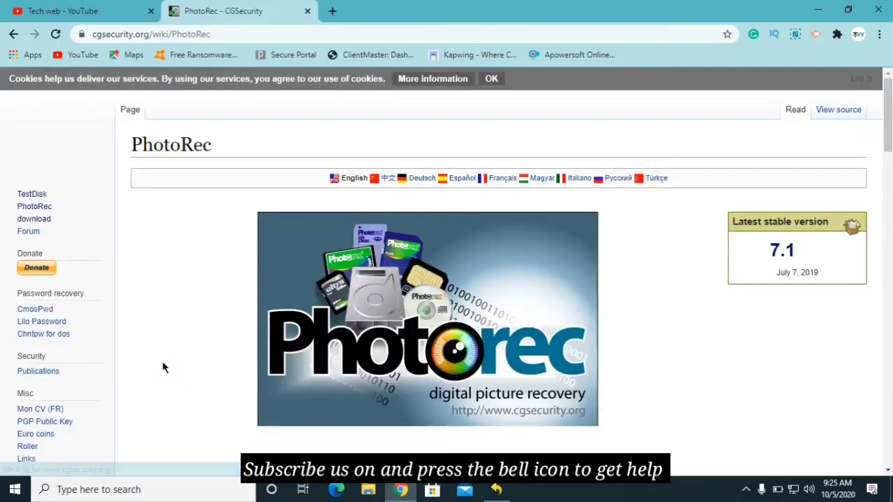
Download testdisk-7.2-WIP.win.zip from the site's TestDisk & PhotoRec download page and minimize the browser
scroll(120, 356, "down", 5)
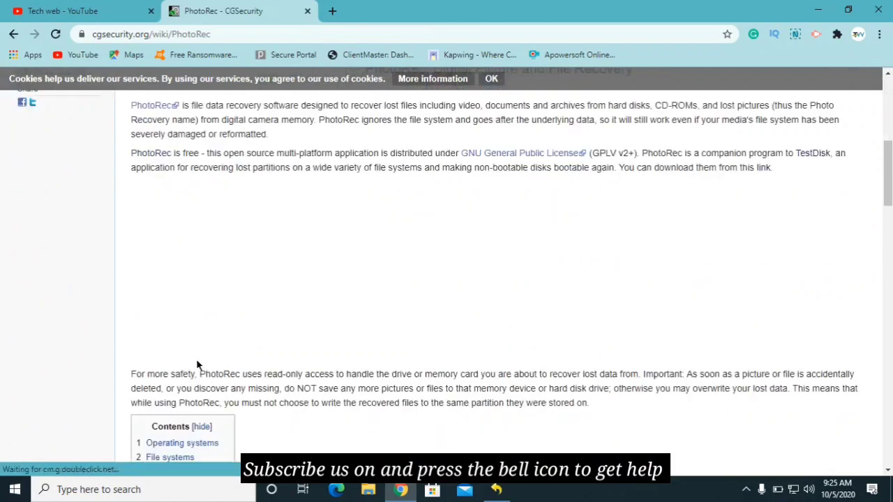
scroll(272, 356, "up", 3)
scroll(323, 433, "up", 3)
scroll(328, 437, "down", 15)
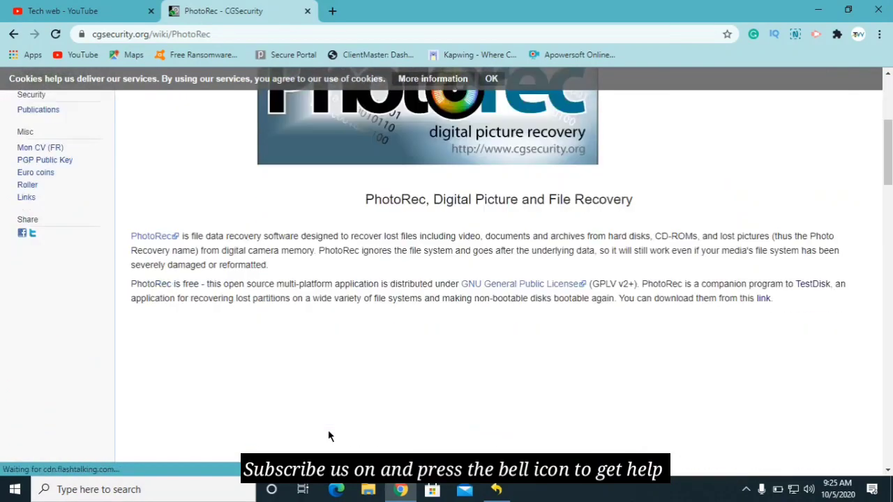
scroll(235, 339, "up", 3)
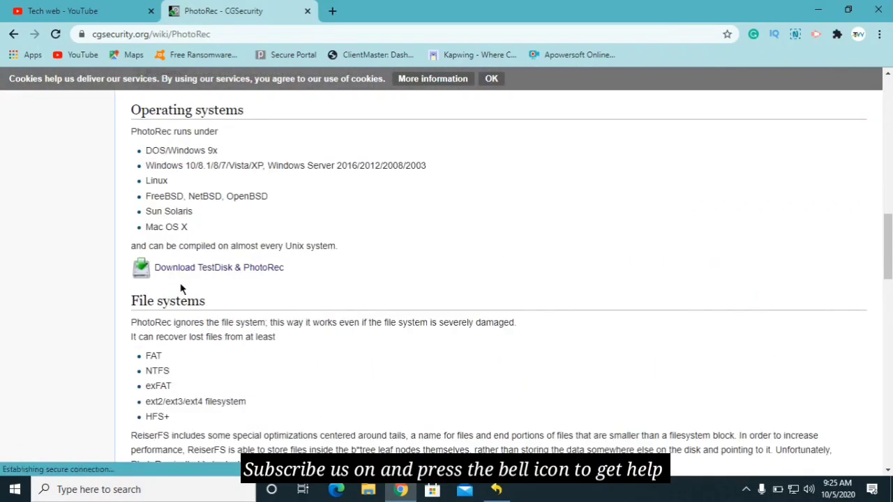
left_click(184, 267)
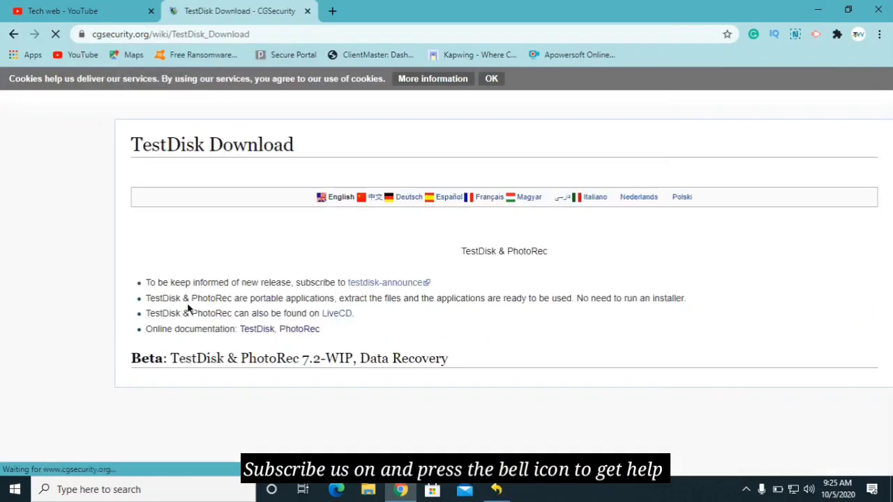
scroll(396, 325, "down", 3)
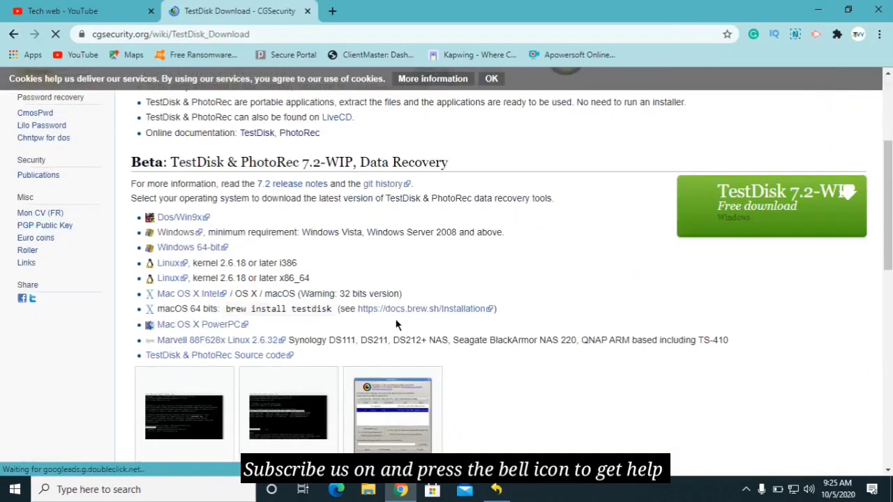
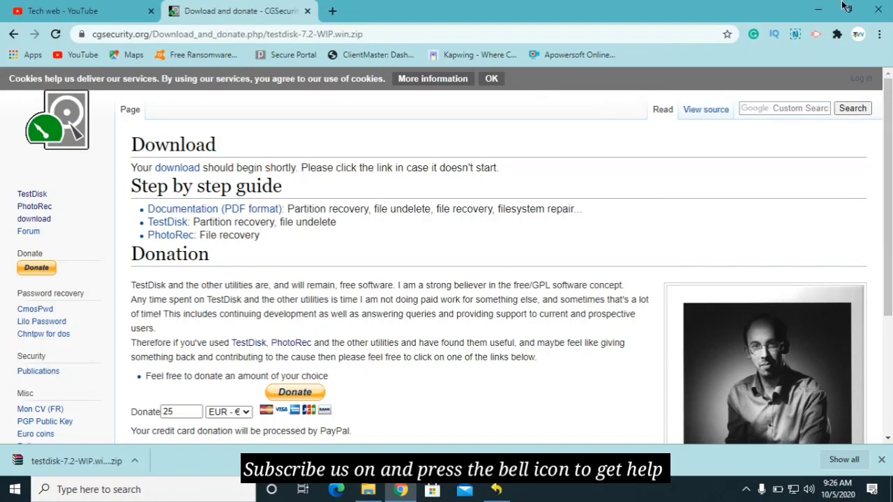
left_click(820, 10)
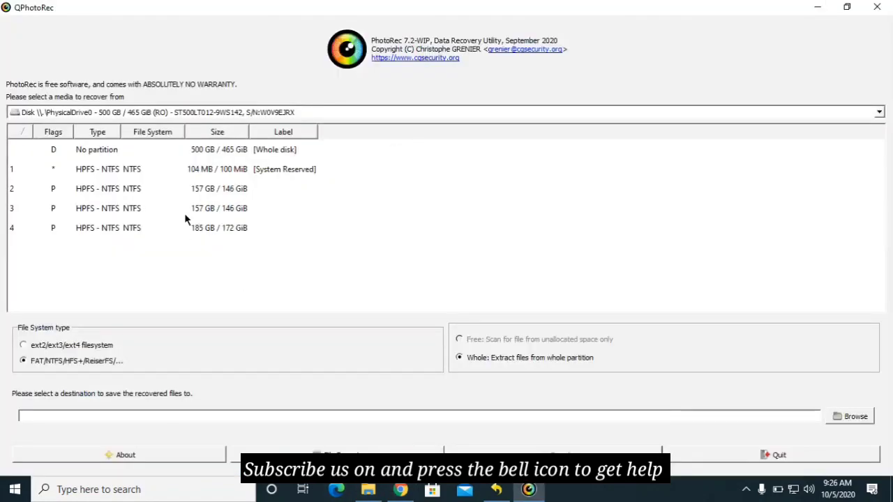
In QPhotoRec, select the whole 500 GB disk and limit the file formats to recover to jpg and png
left_click(165, 153)
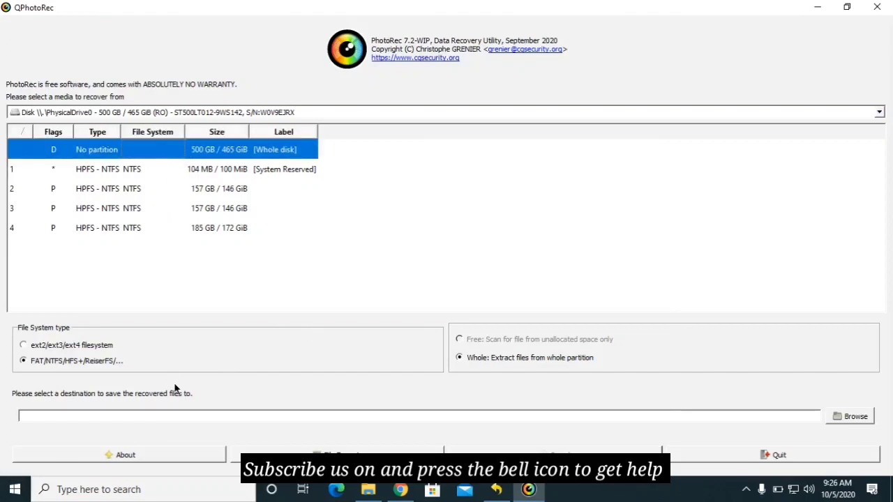
left_click(337, 455)
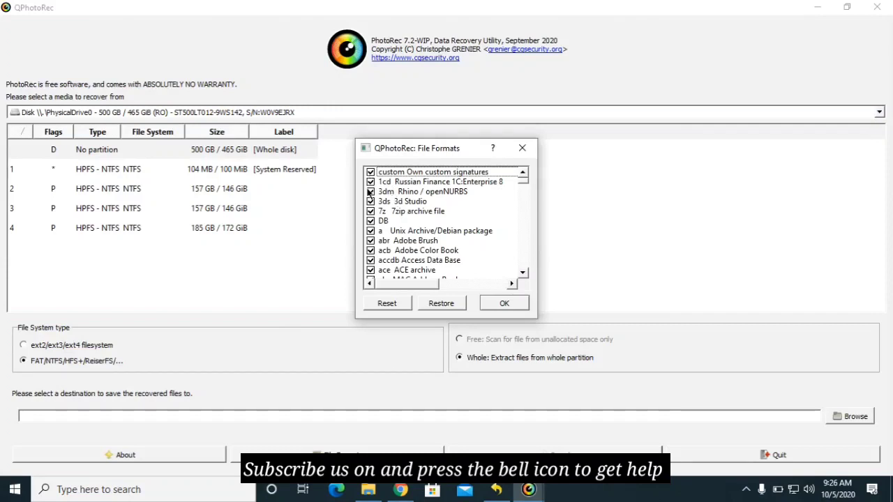
left_click(389, 303)
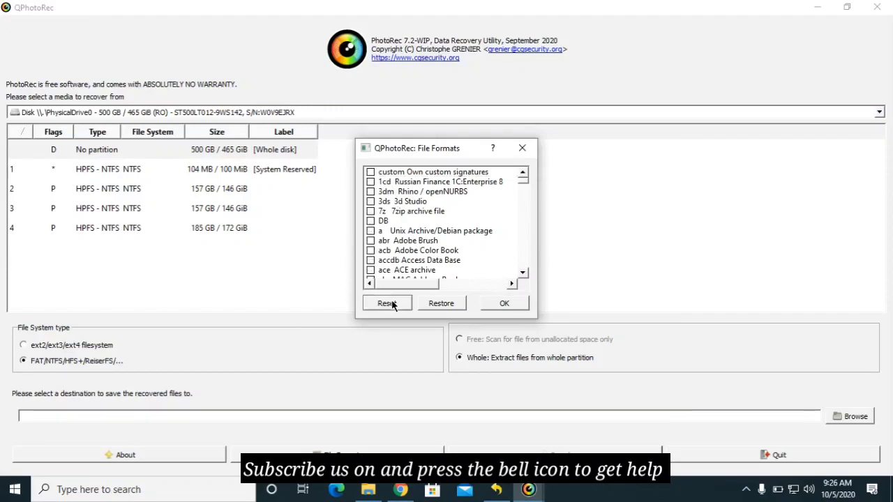
left_click(421, 217)
type("jpg")
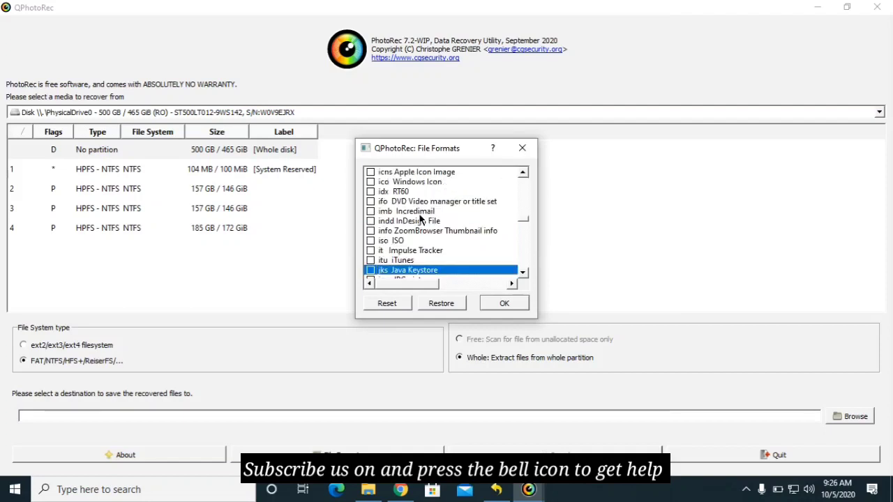
left_click(370, 270)
left_click(406, 224)
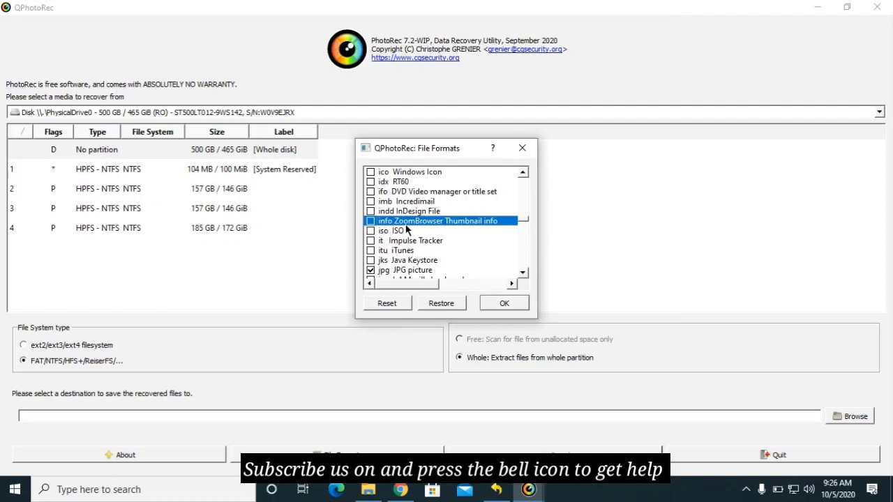
type("png")
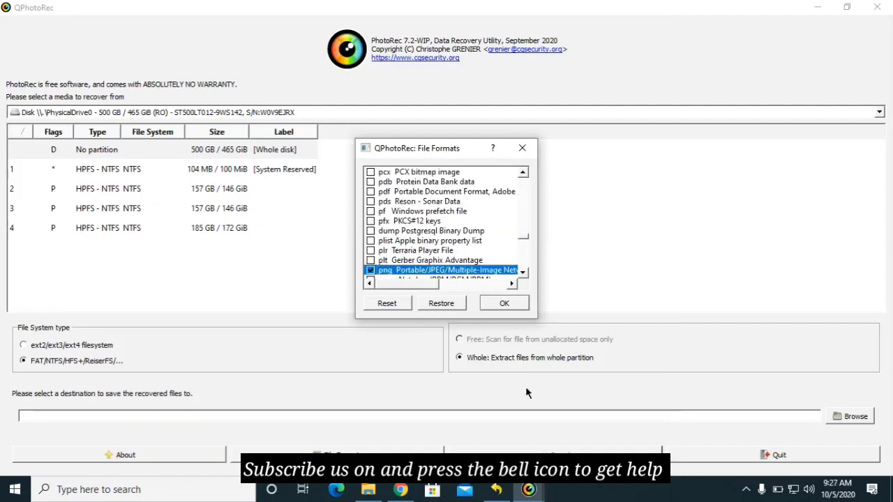
left_click(510, 303)
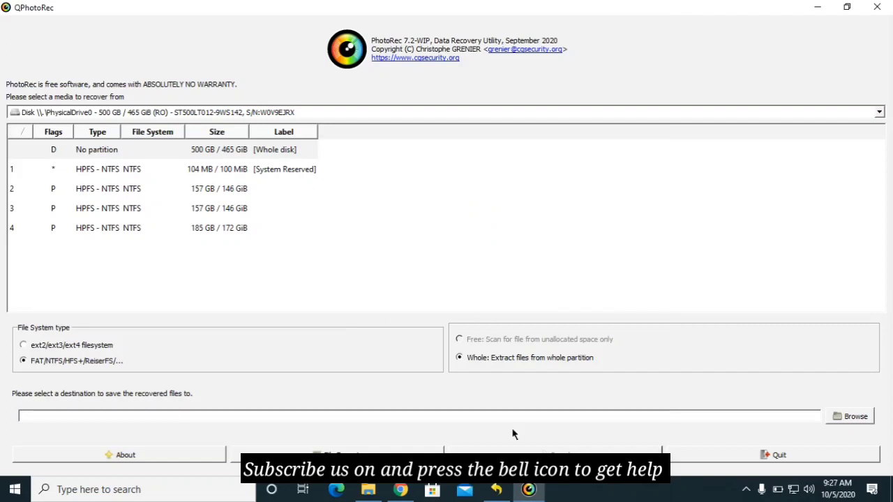
Set the recovery destination to the folder 63 inside testdisk-7.2-WIP and start the file search
left_click(852, 417)
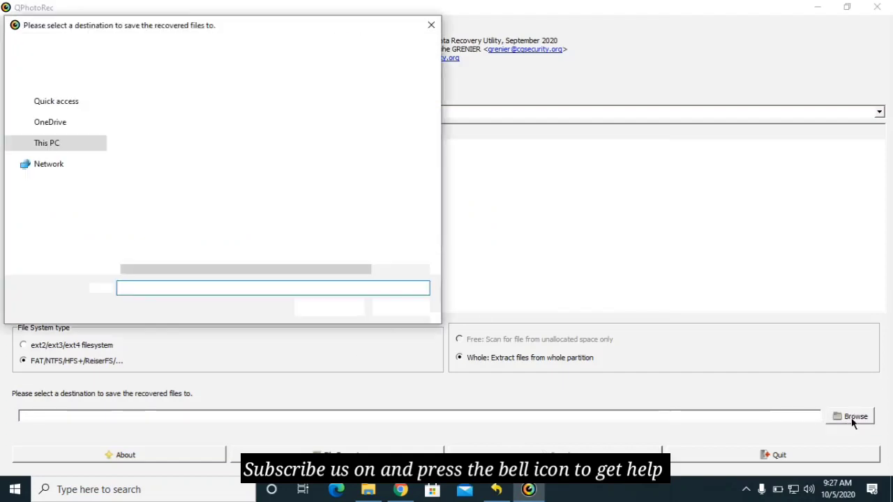
left_click(145, 110)
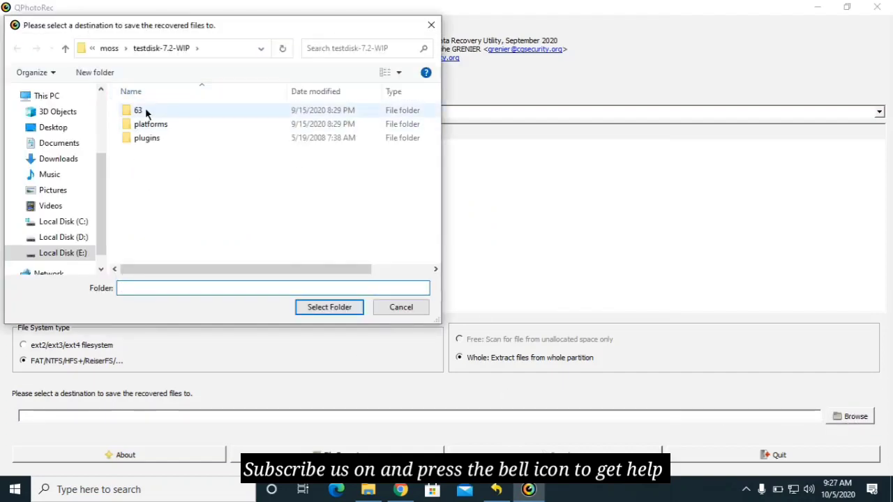
double_click(145, 110)
left_click(319, 312)
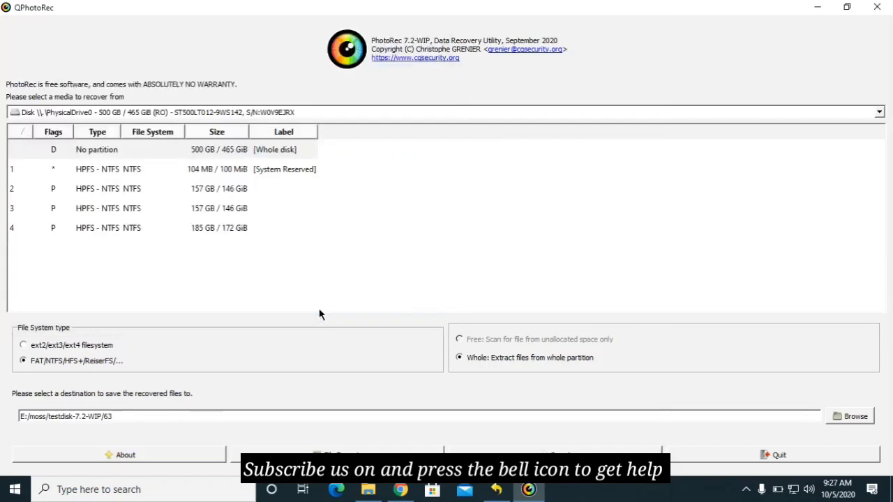
left_click(553, 455)
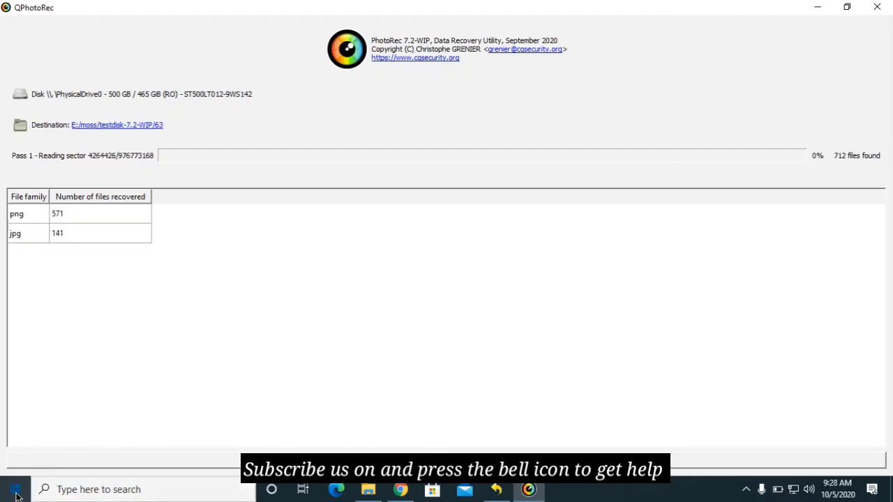
Search Windows for Ransomware protection, open it, and turn off Controlled folder access
left_click(15, 493)
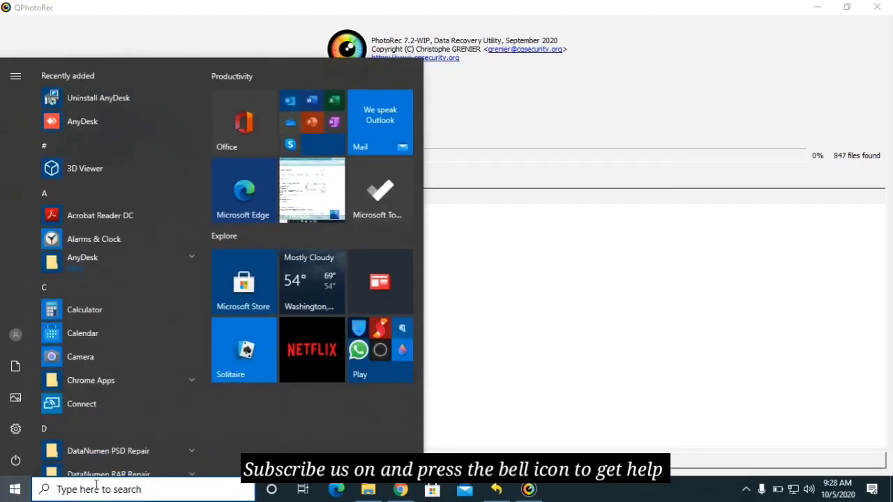
type("ransp")
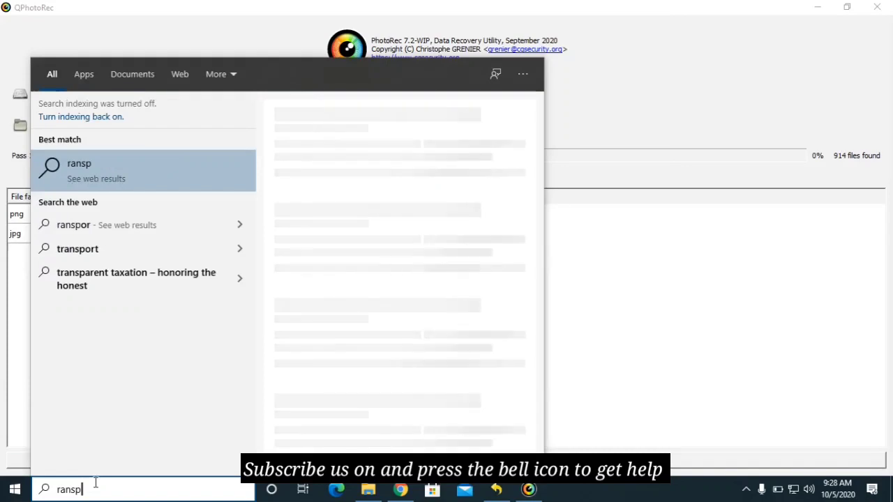
key("BackSpace")
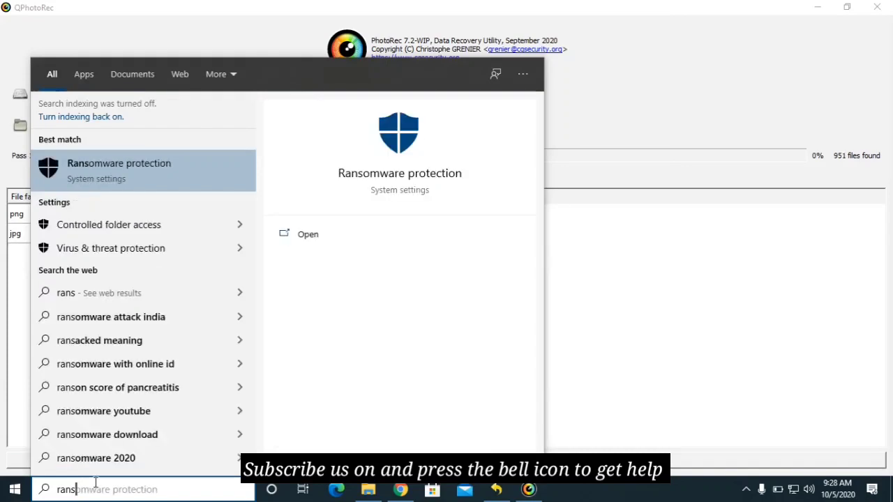
left_click(140, 174)
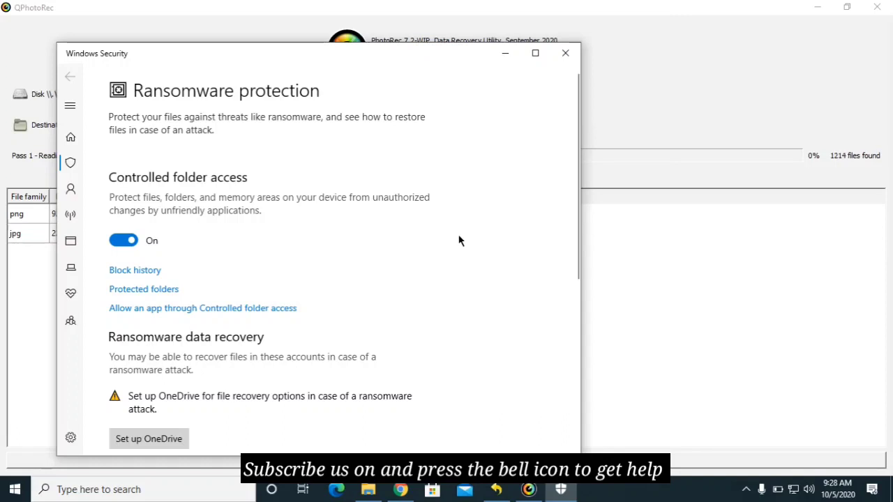
left_click(119, 248)
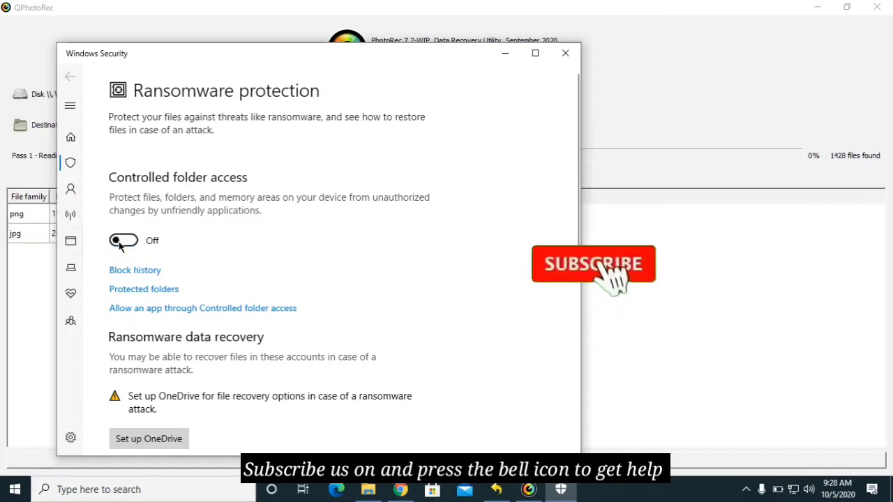